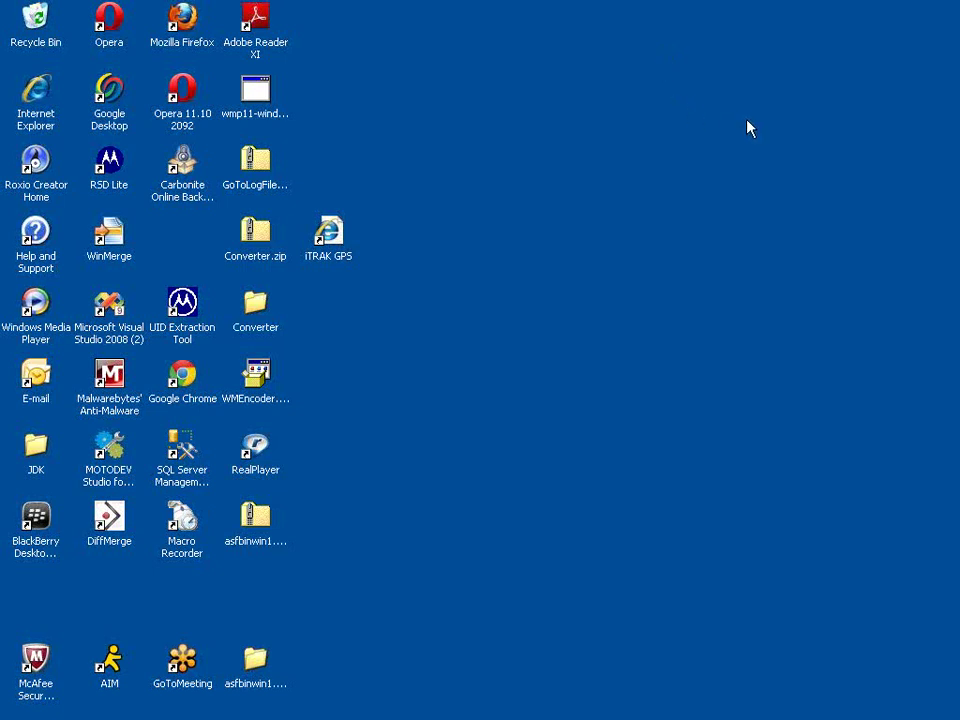
Open Internet Explorer and go to the itrak.com website.
double_click(37, 93)
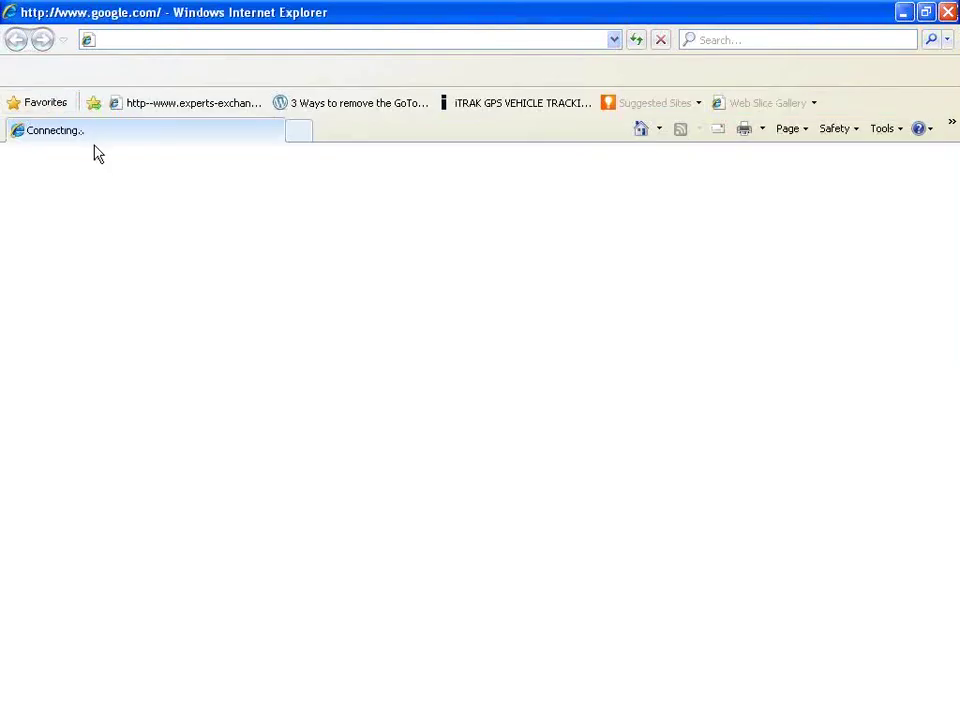
left_click(213, 40)
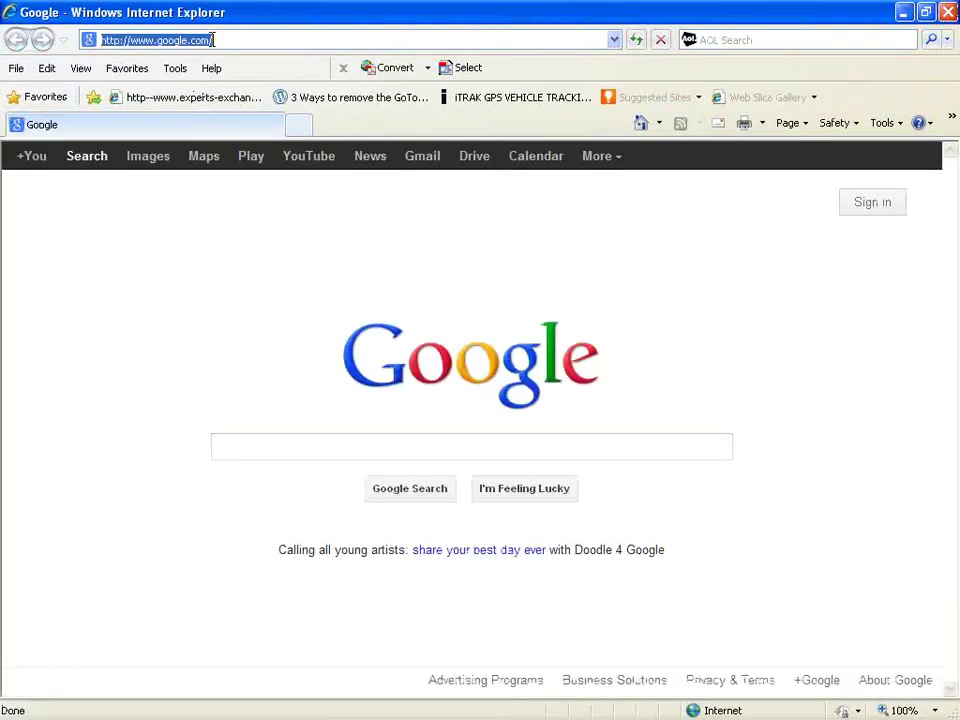
type("itra")
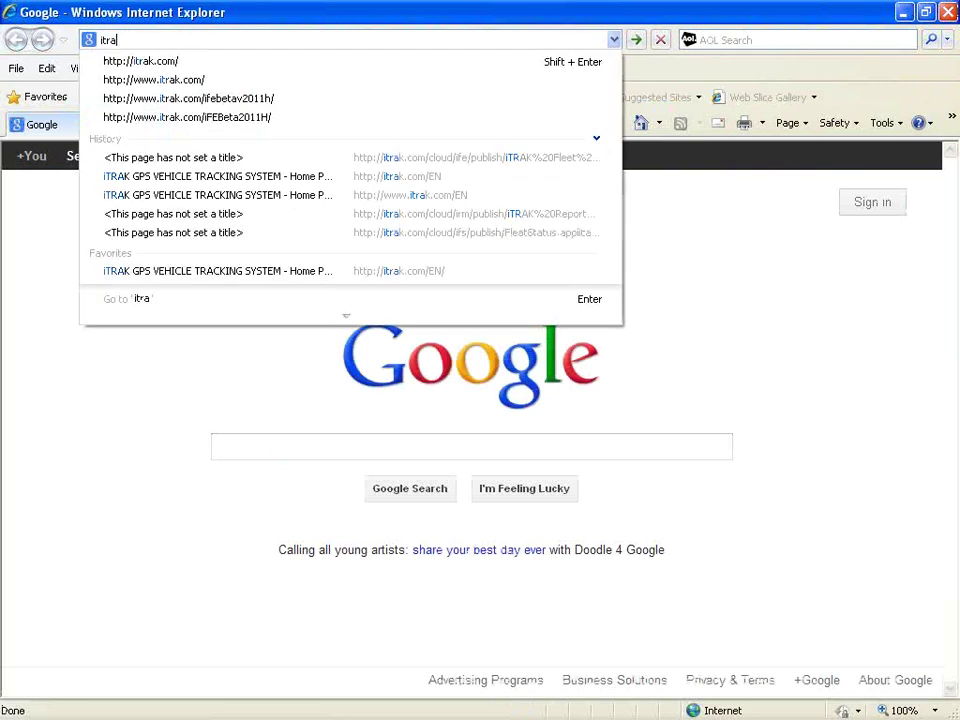
type("k.com")
key("Return")
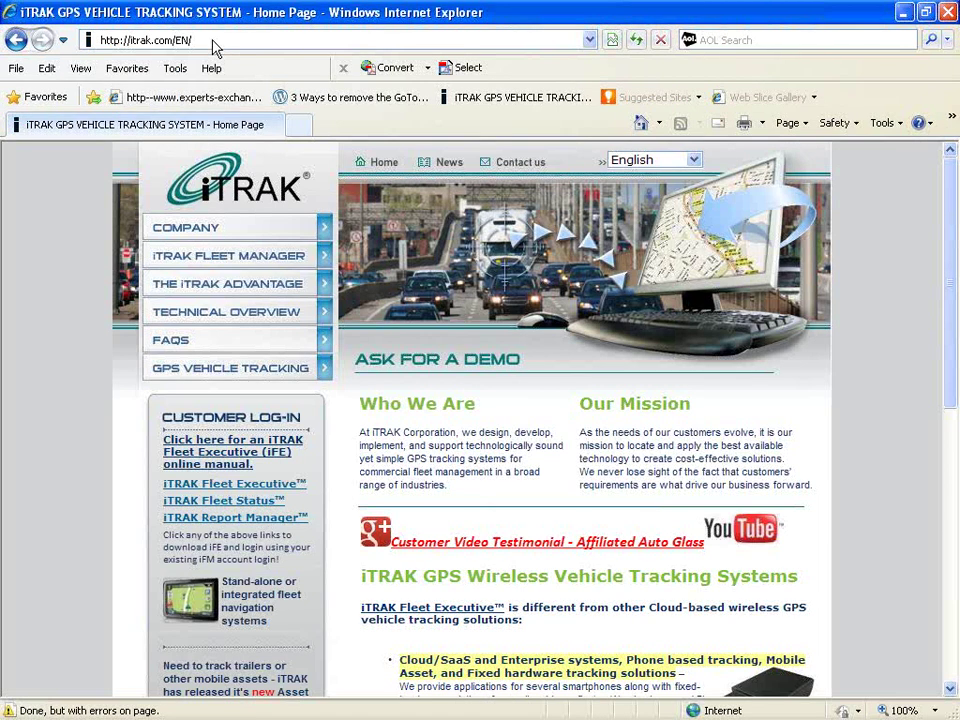
Launch iTRAK Fleet Executive from the customer log-in links, log in with the prefilled credentials and maximize its window.
left_click(205, 485)
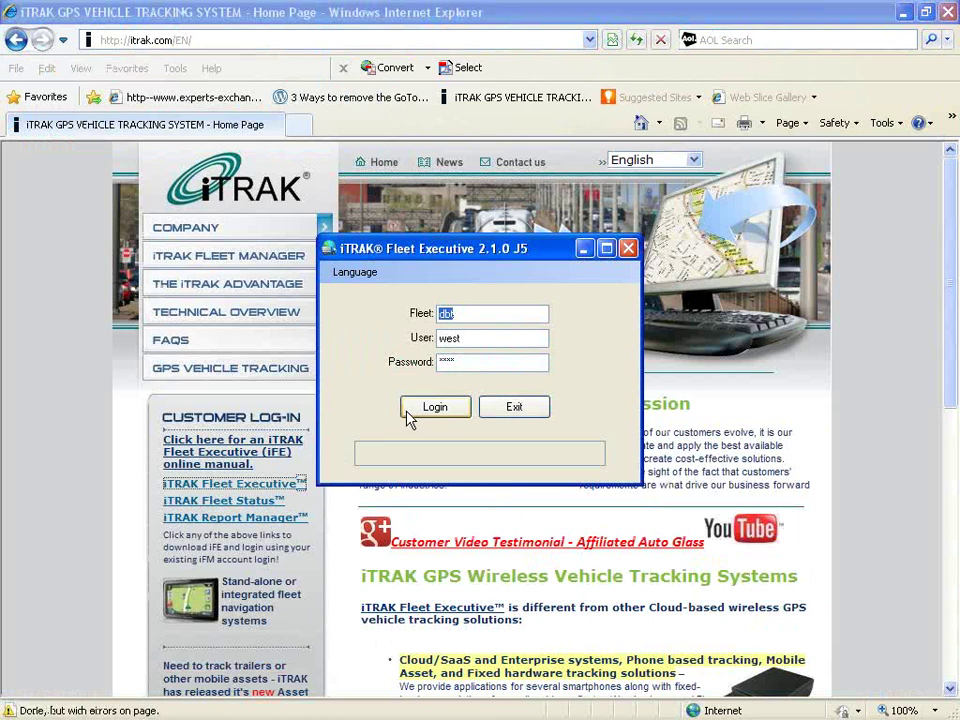
left_click(445, 402)
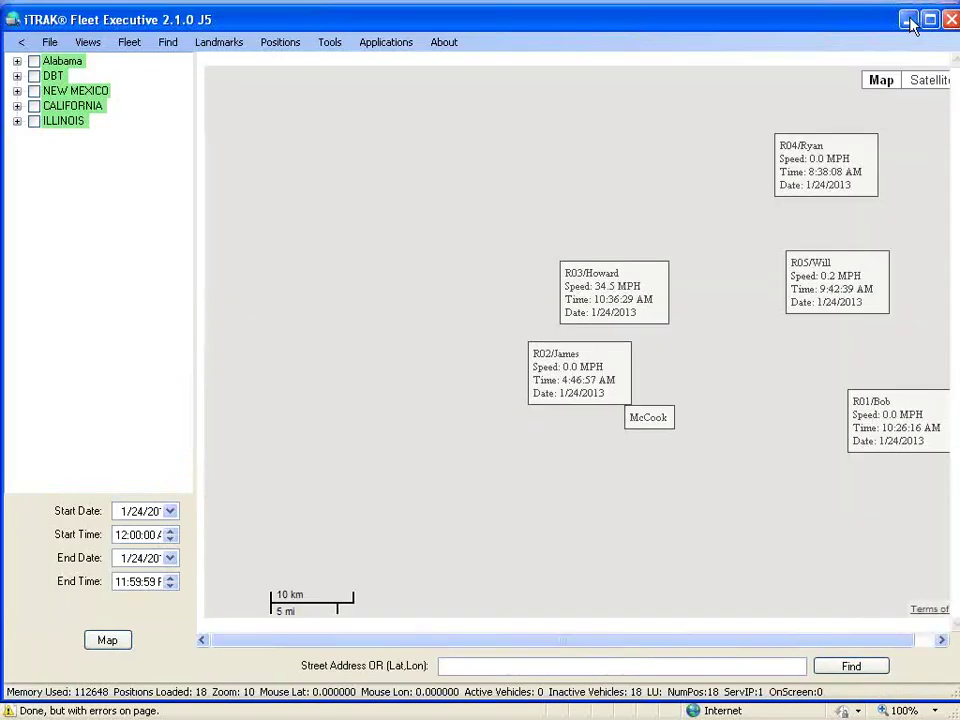
left_click(929, 19)
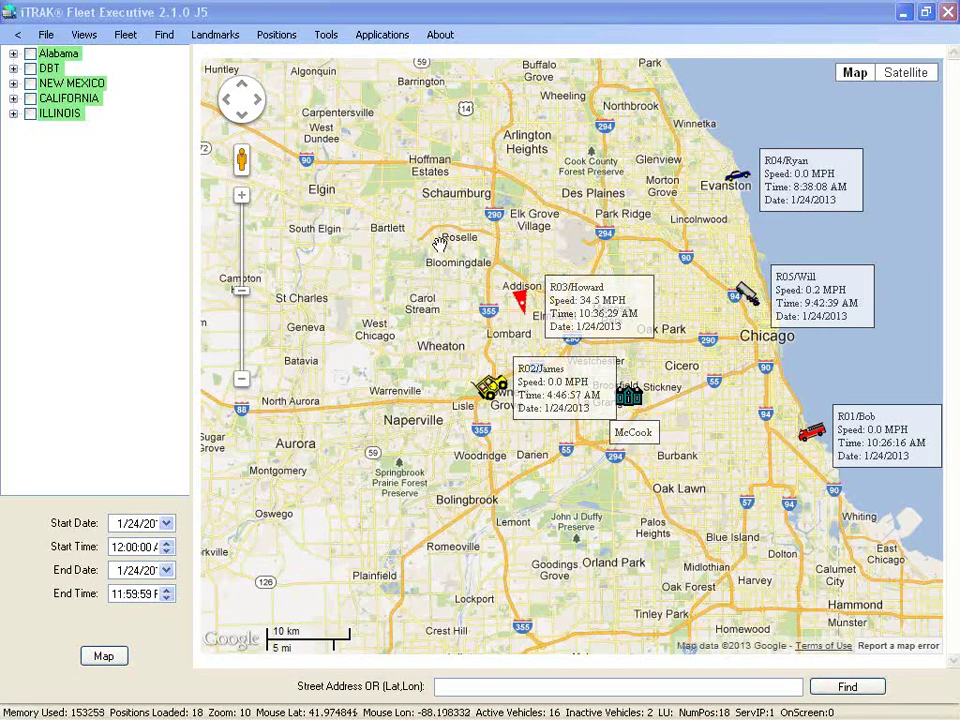
Save the current map view with the western Chicago suburbs in frame.
left_click_drag(393, 330, 493, 269)
left_click_drag(437, 360, 536, 407)
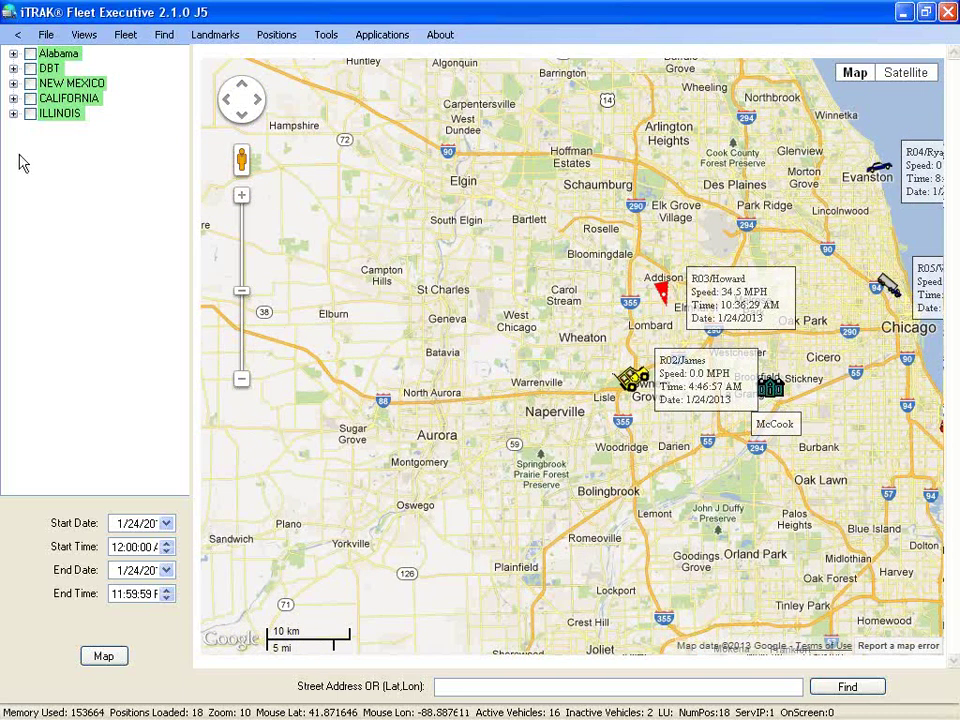
left_click(46, 36)
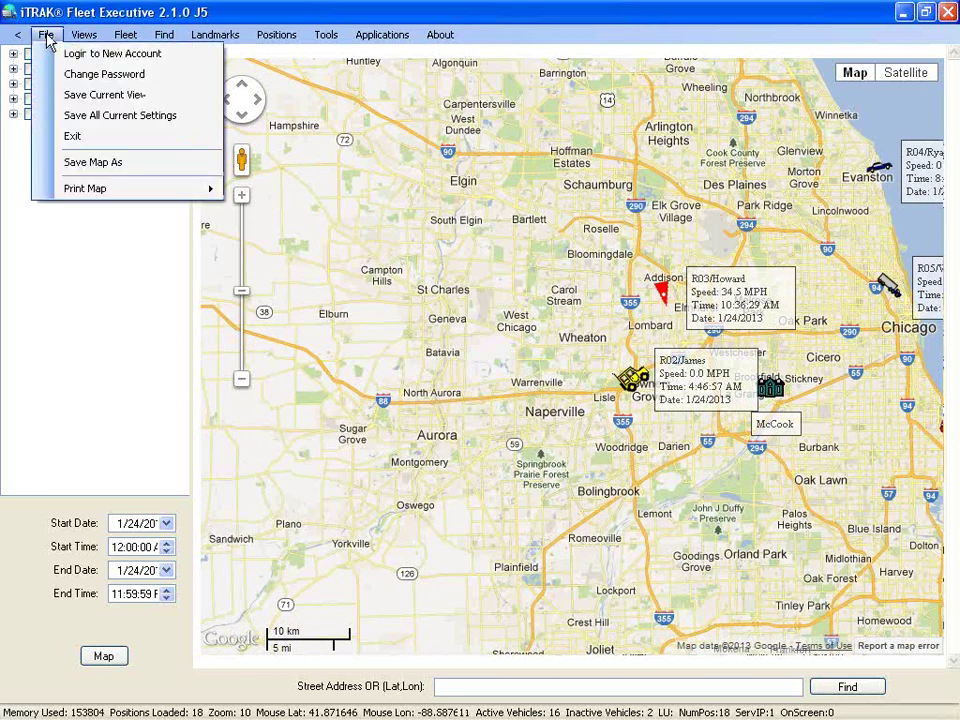
left_click(76, 100)
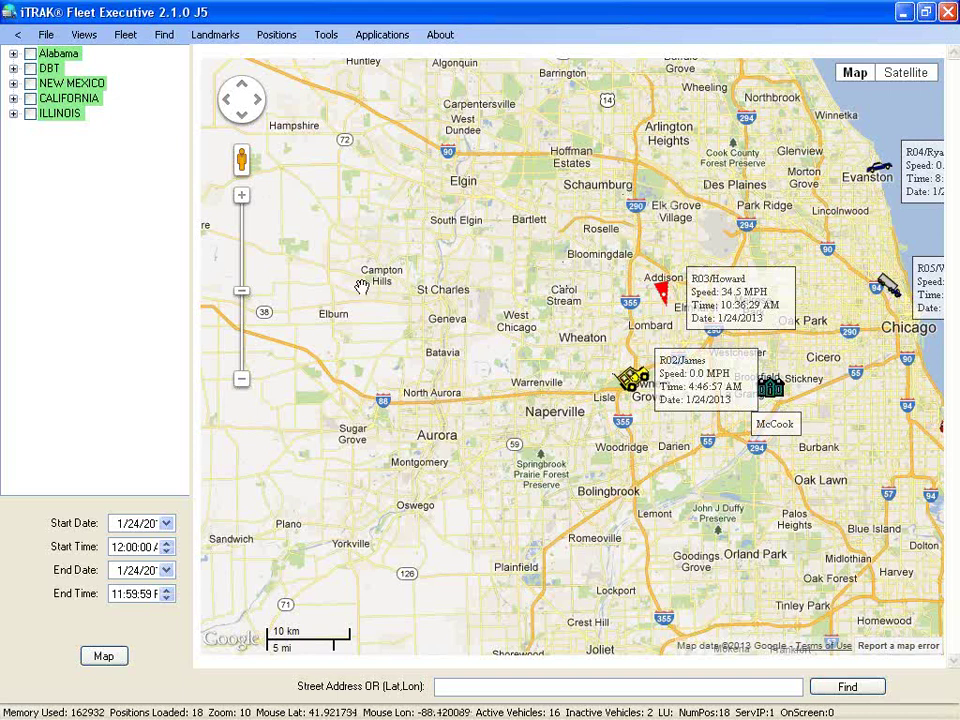
Explore the Chicago area map by panning and by changing the zoom between street level and the whole of North America.
left_click_drag(361, 288, 613, 167)
left_click_drag(711, 378, 516, 281)
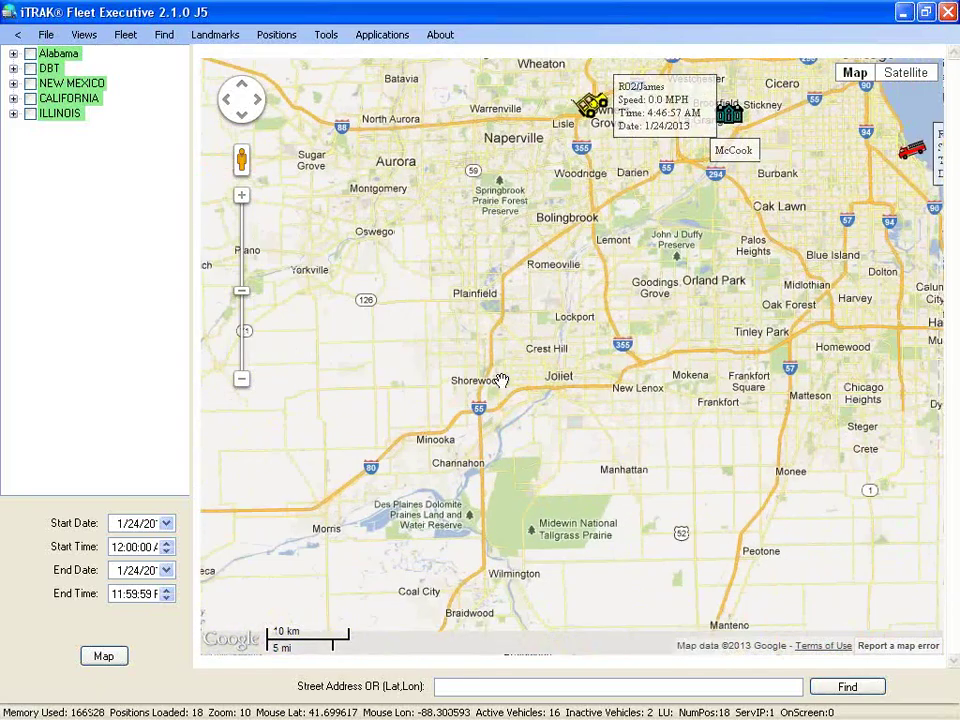
left_click_drag(652, 397, 491, 463)
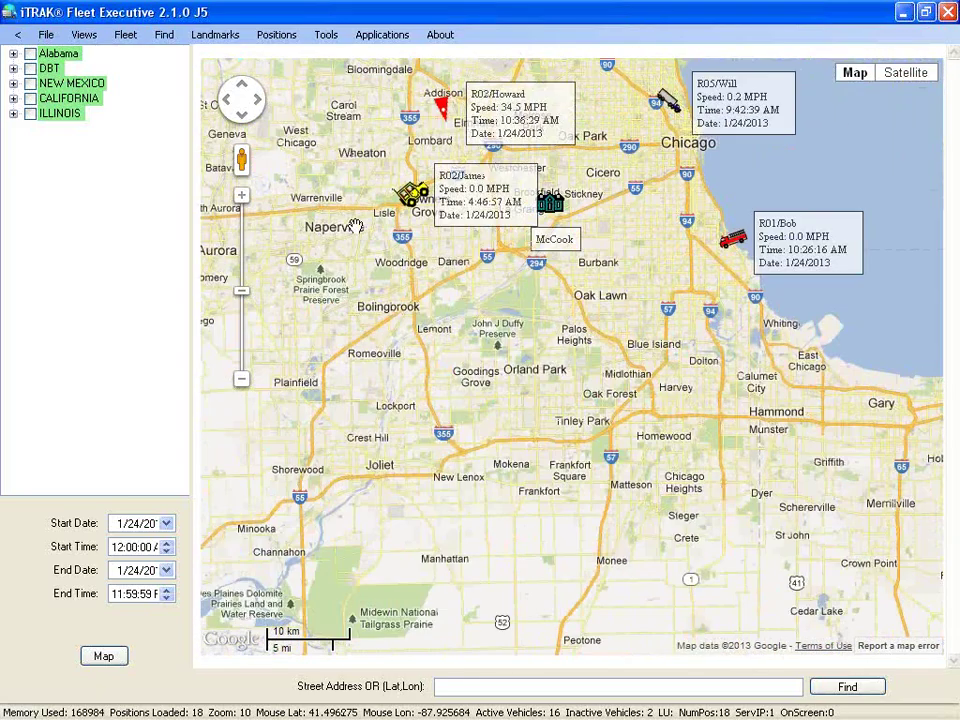
left_click_drag(483, 247, 483, 387)
left_click_drag(499, 208, 495, 310)
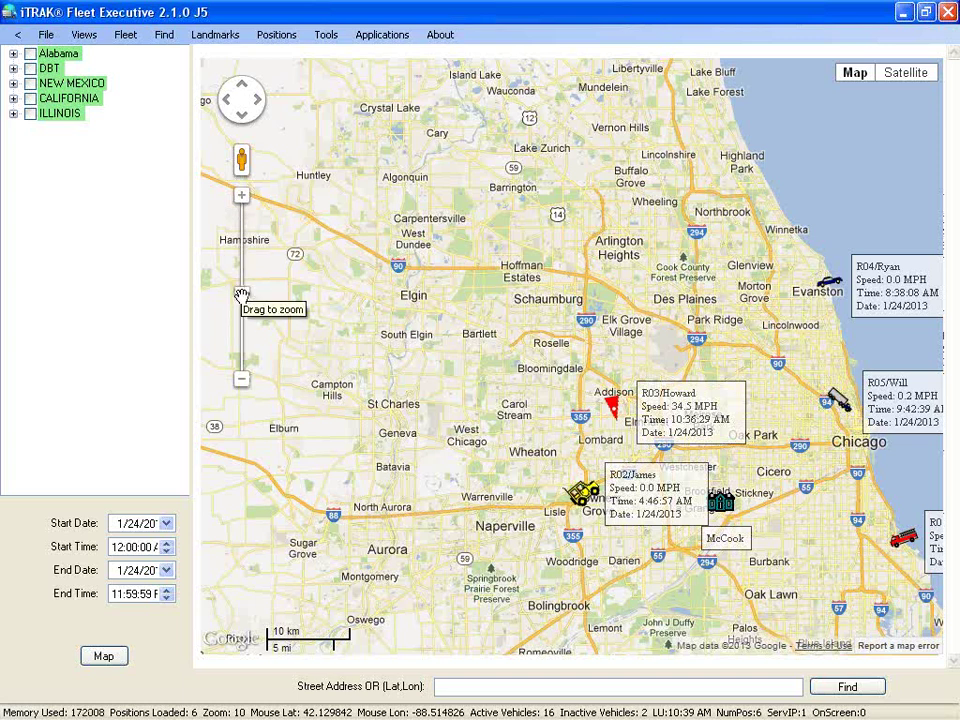
left_click_drag(242, 292, 248, 236)
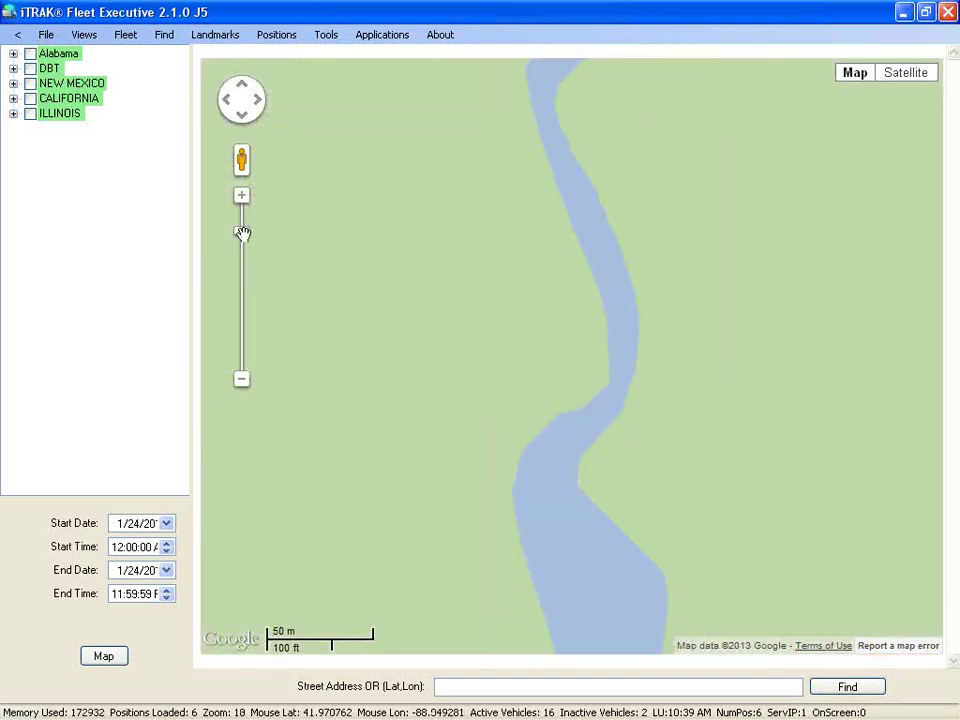
left_click_drag(242, 232, 244, 346)
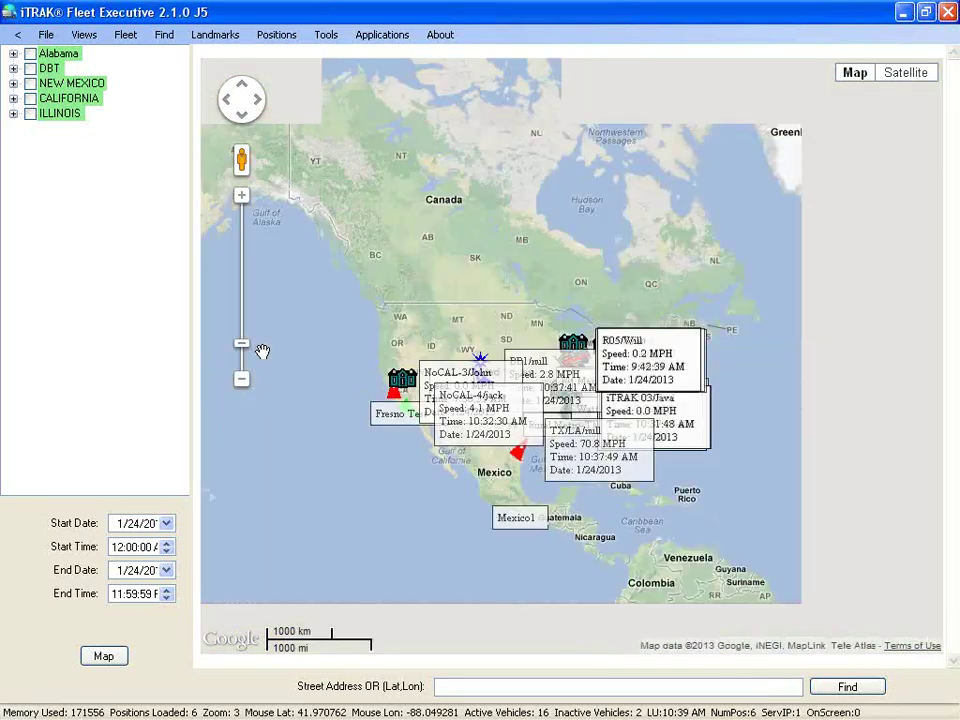
left_click_drag(242, 344, 251, 278)
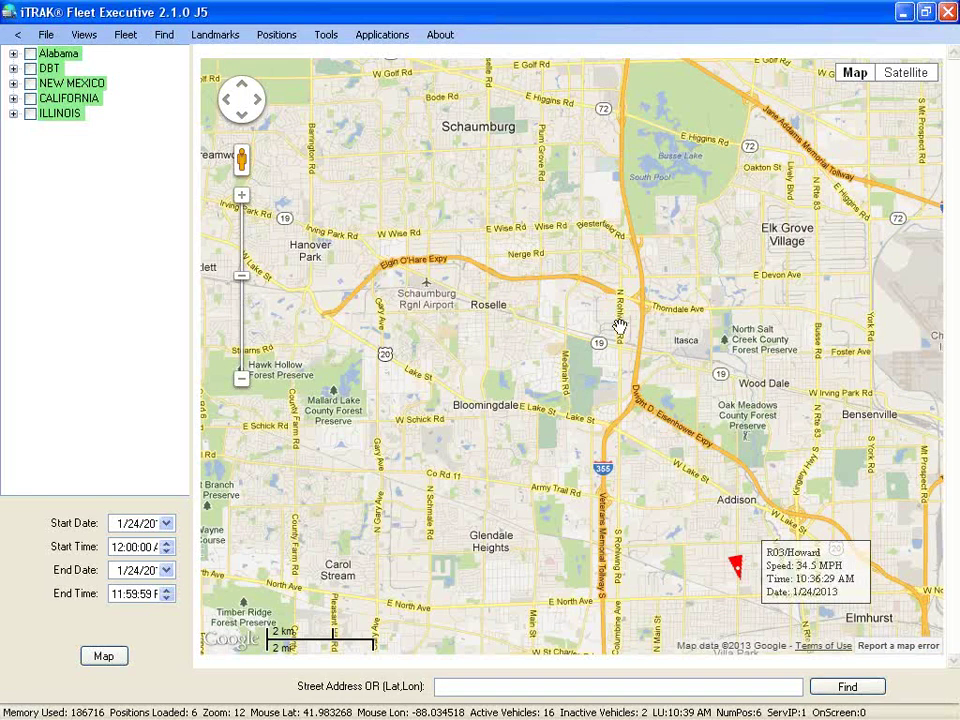
Examine the streets around Biesterfield Road near Elk Grove Village by zooming in gradually and back out to the surrounding area.
double_click(673, 263)
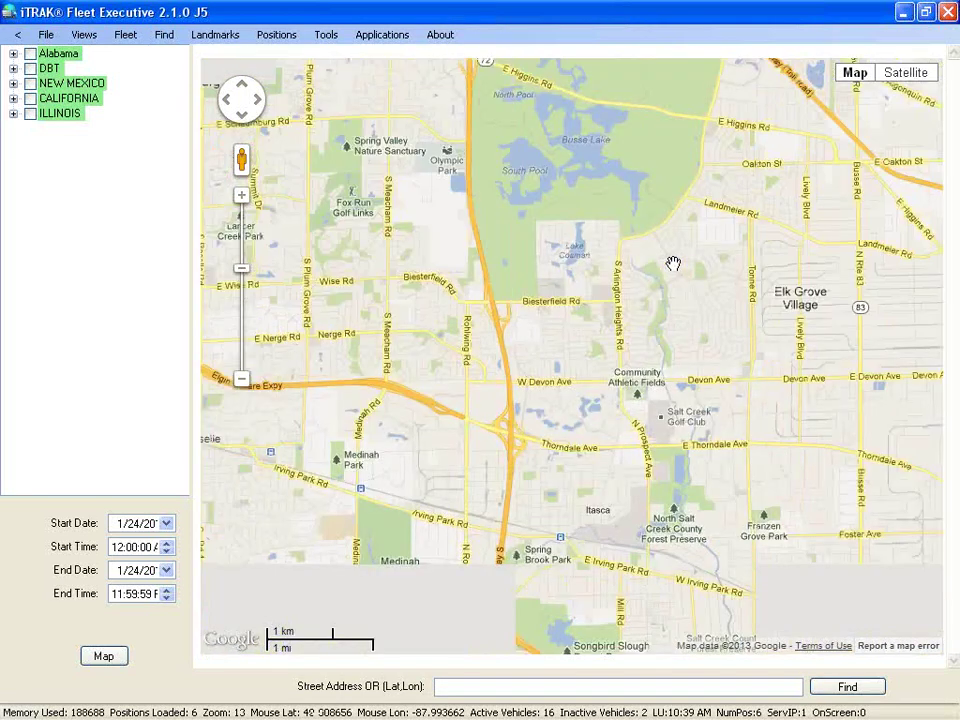
double_click(457, 335)
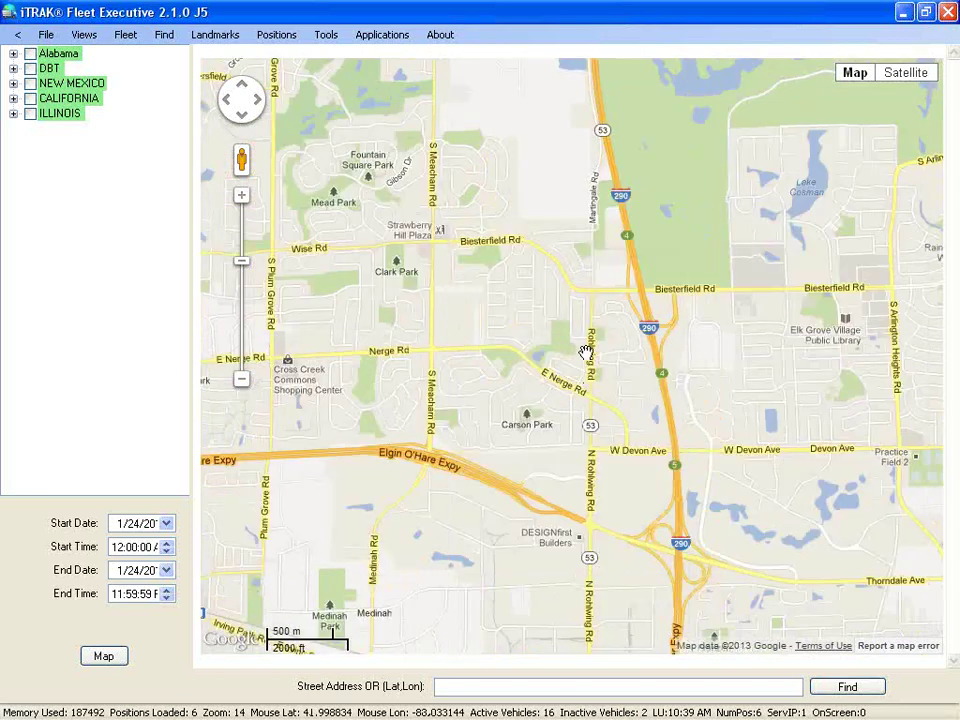
double_click(585, 356)
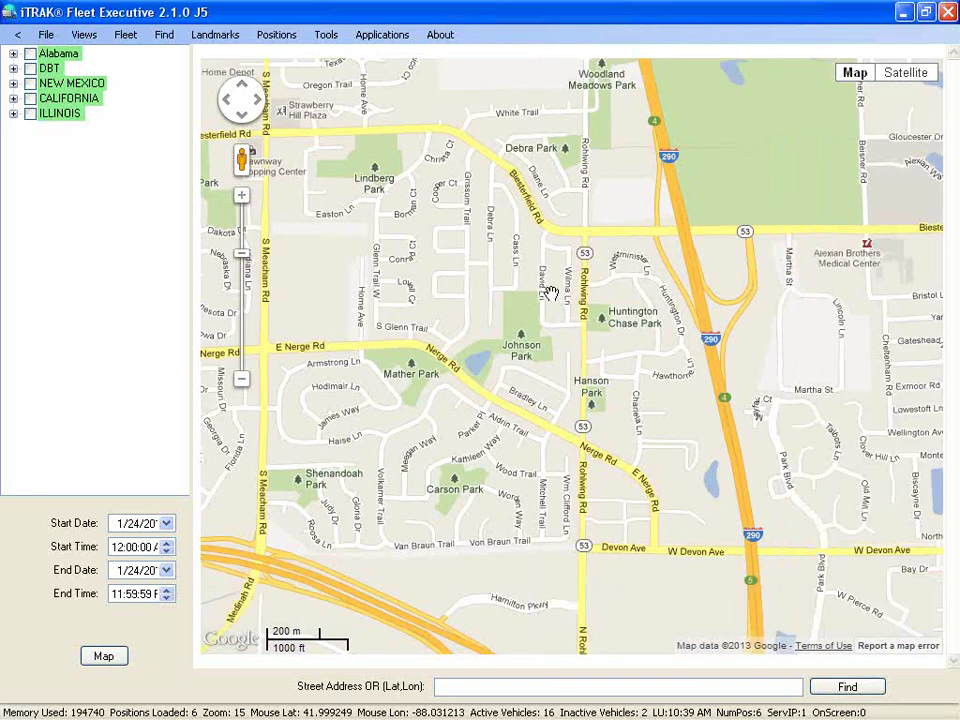
double_click(551, 293)
double_click(537, 327)
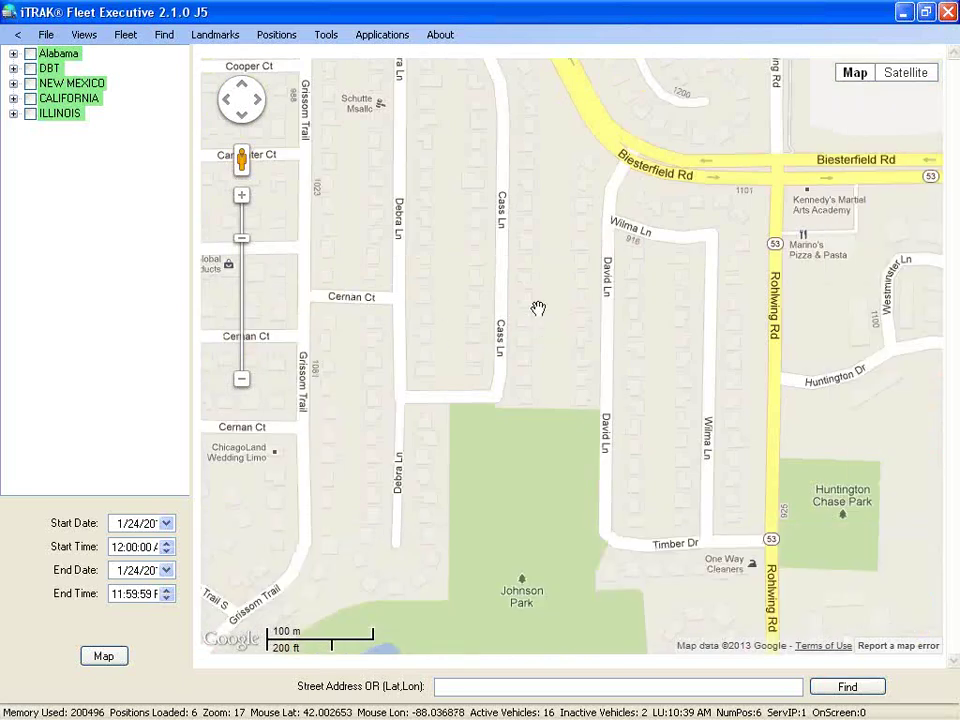
double_click(545, 307)
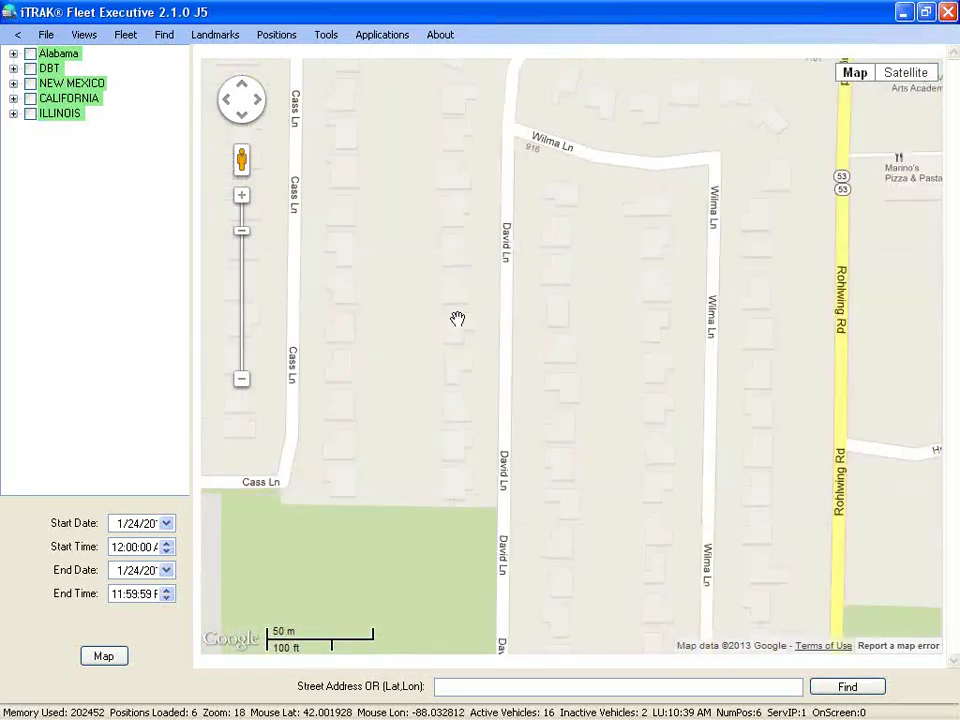
left_click(241, 380)
left_click(241, 380)
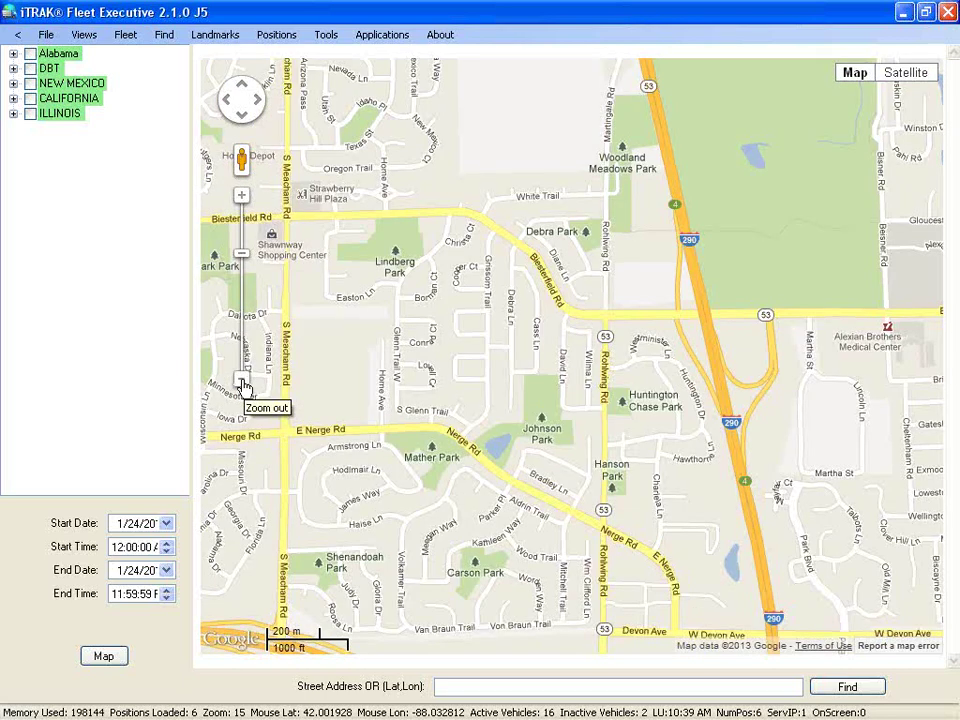
left_click(243, 384)
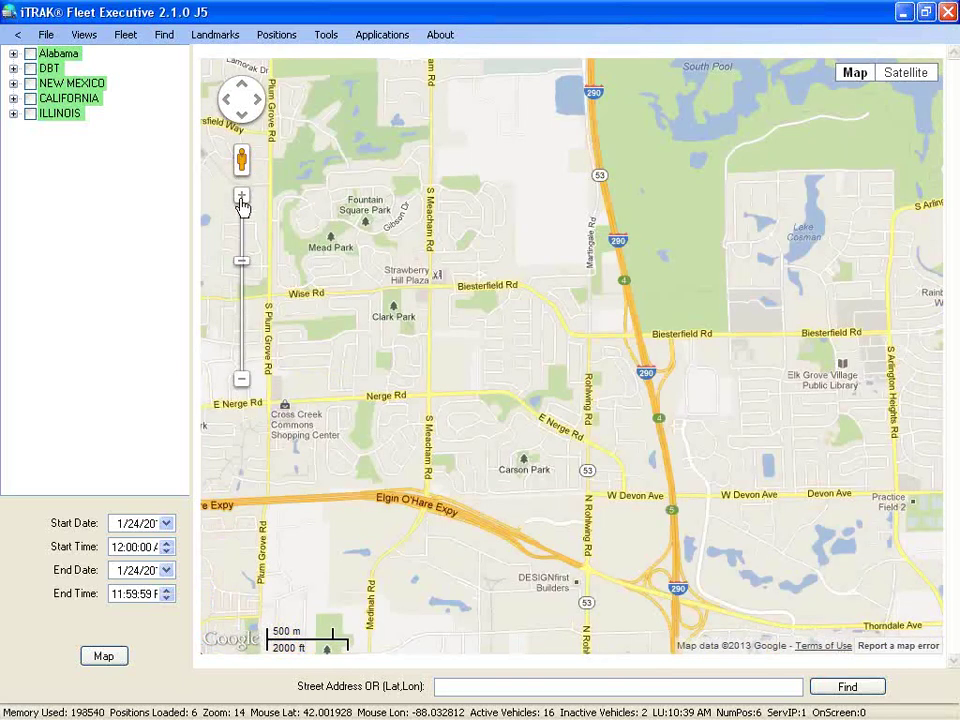
left_click(241, 200)
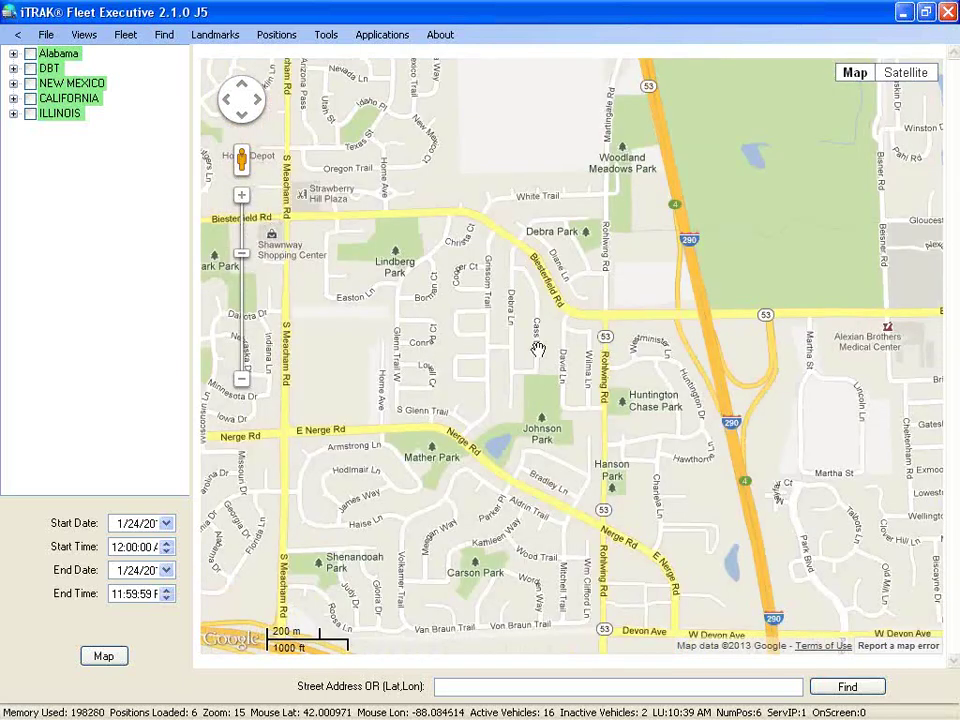
left_click(241, 382)
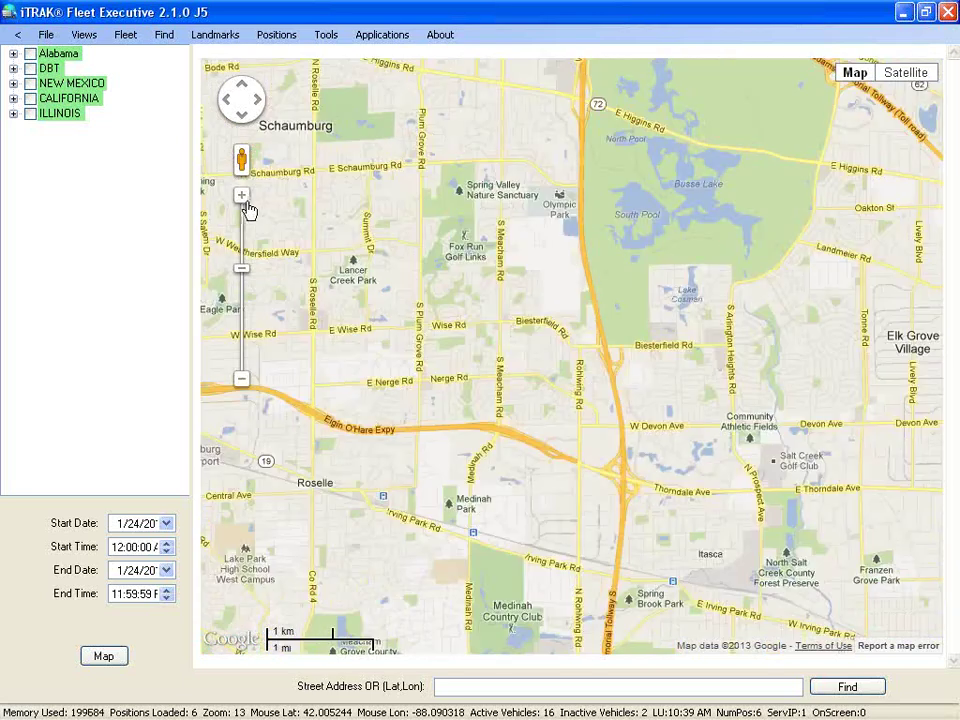
Center the map on Schaumburg and add it as a stored view named Schaumburg.
left_click_drag(461, 339, 671, 491)
left_click_drag(500, 355, 540, 375)
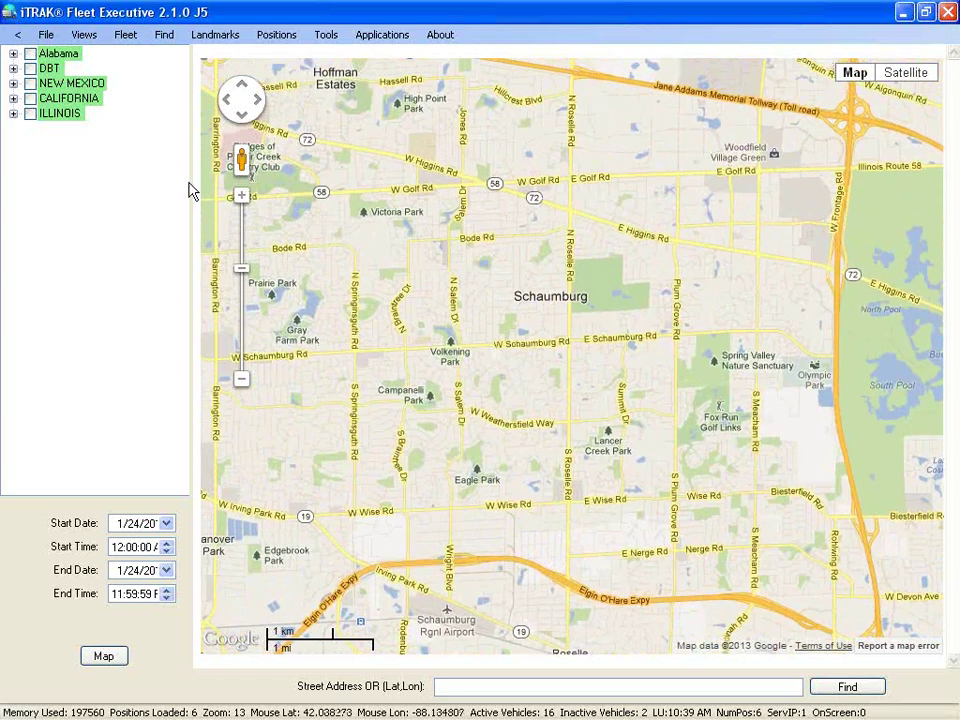
left_click(80, 35)
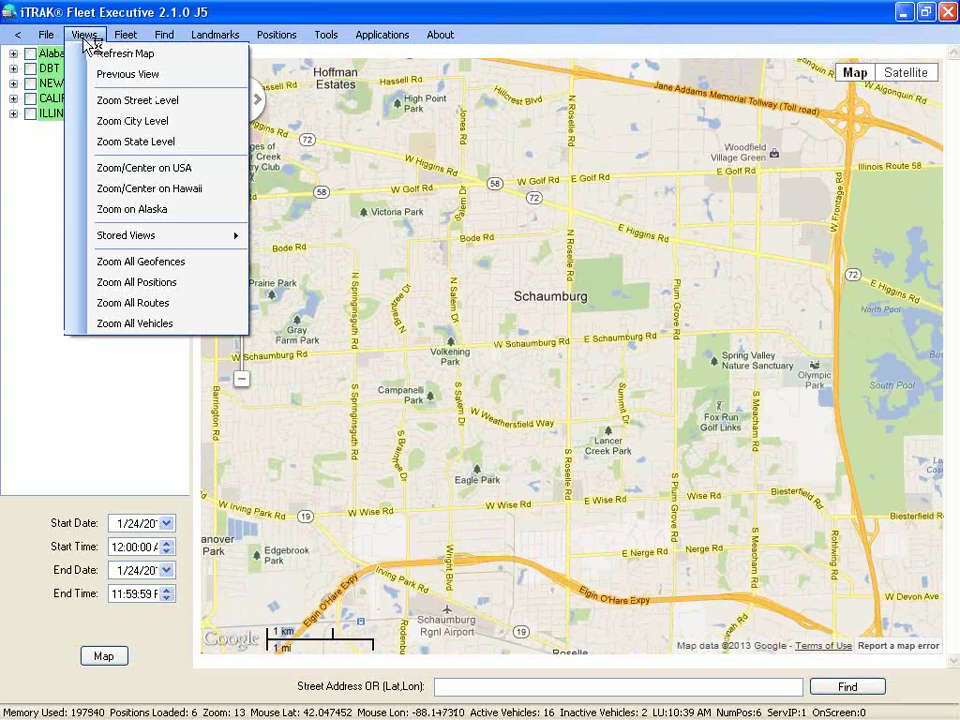
mouse_move(108, 245)
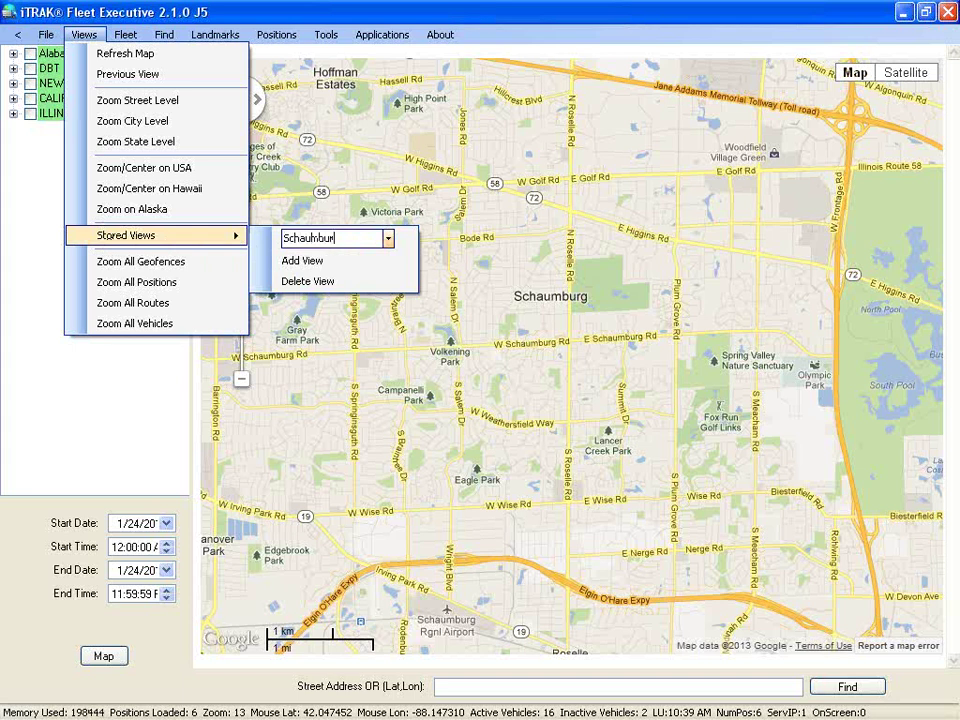
left_click(305, 261)
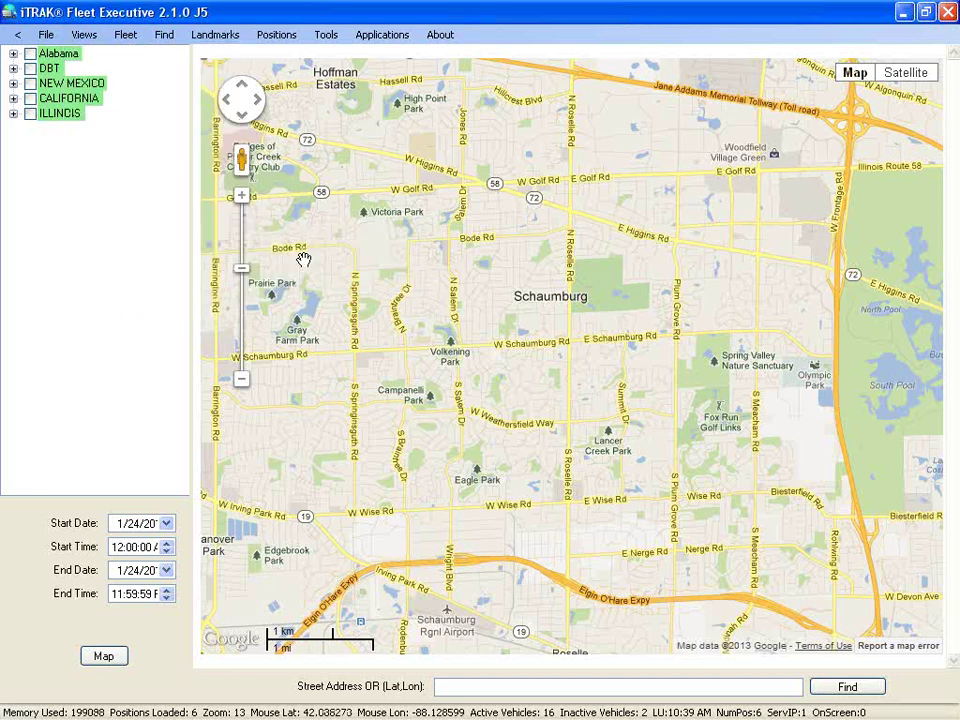
left_click(85, 36)
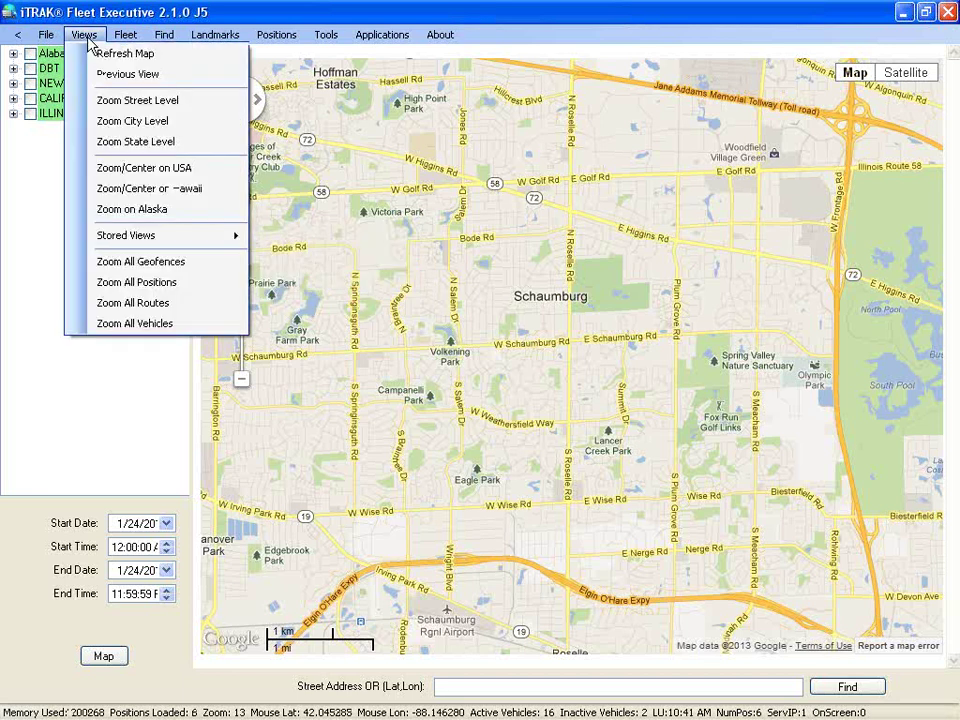
left_click(284, 446)
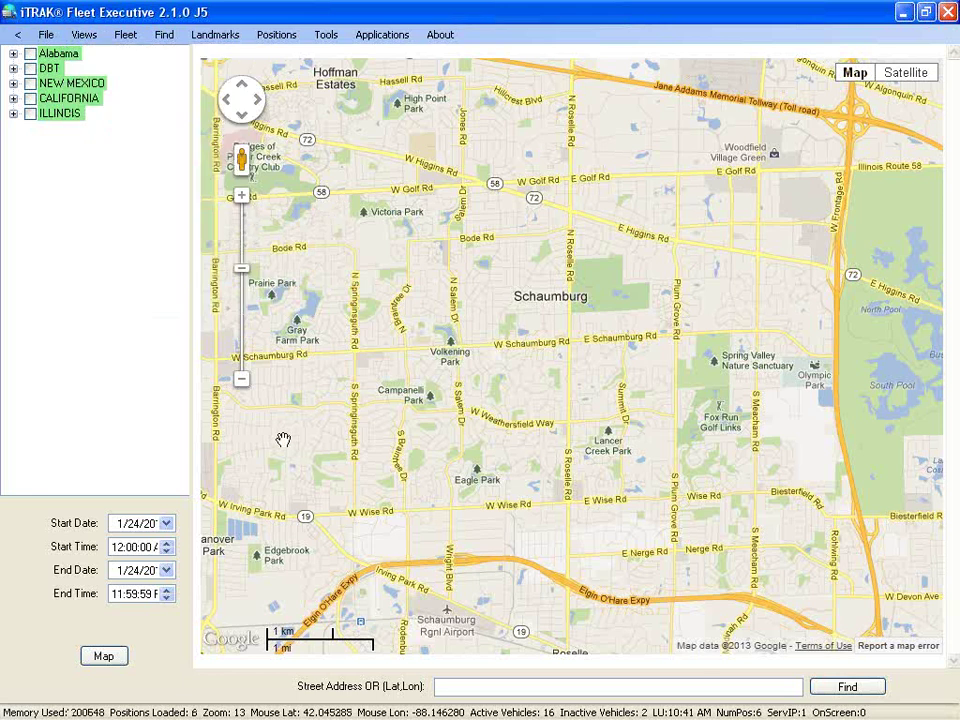
Move the map well away from Schaumburg toward Maple Park and recall the stored view named Schaumburg.
left_click(243, 380)
mouse_move(388, 360)
left_mouse_down()
mouse_move(678, 254)
mouse_move(808, 229)
left_mouse_up()
left_click_drag(371, 508, 868, 294)
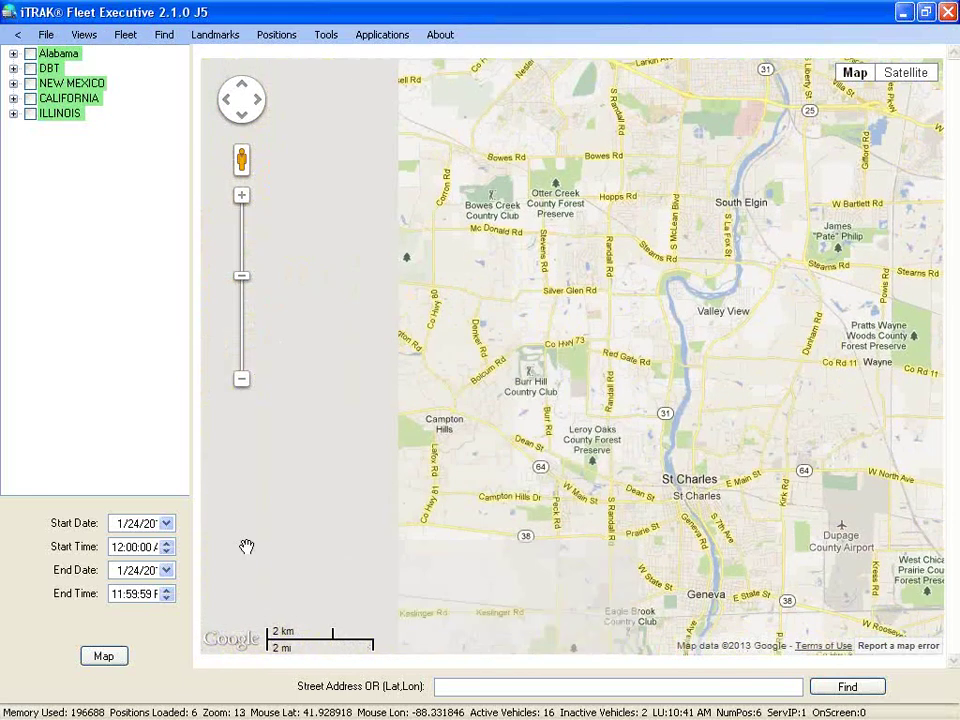
left_click_drag(381, 537, 391, 533)
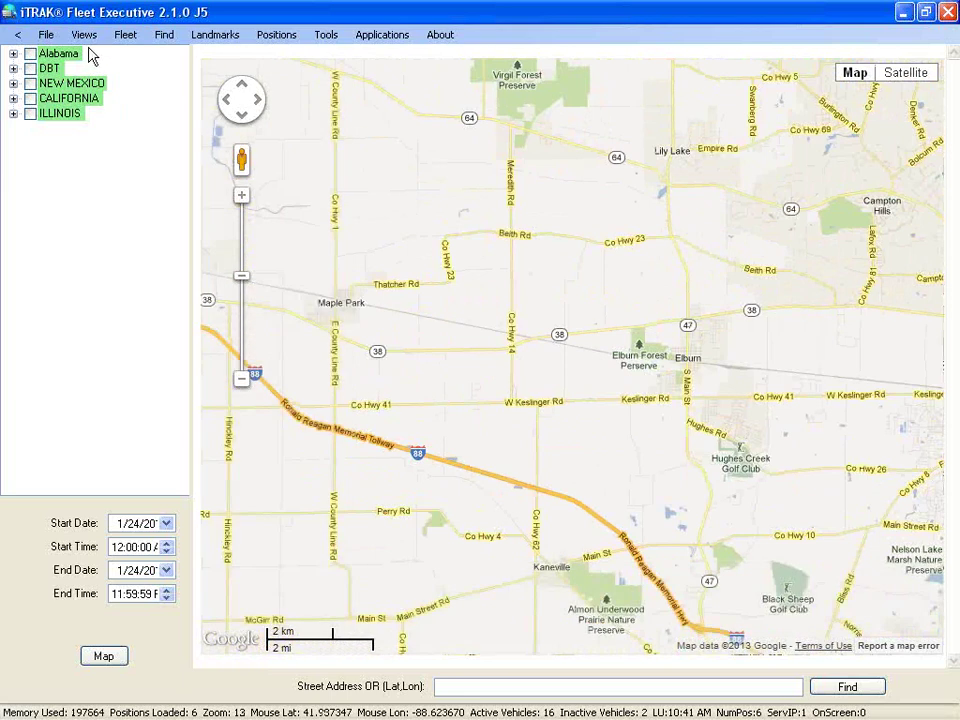
left_click(84, 35)
mouse_move(125, 240)
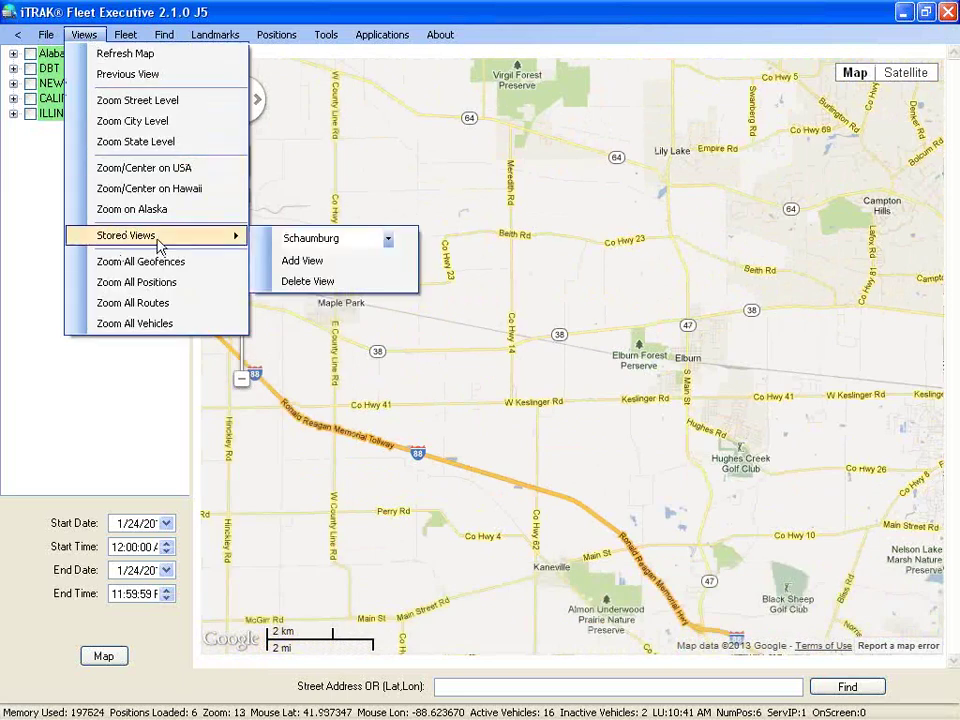
left_click(388, 239)
scroll(392, 325, "up", 2)
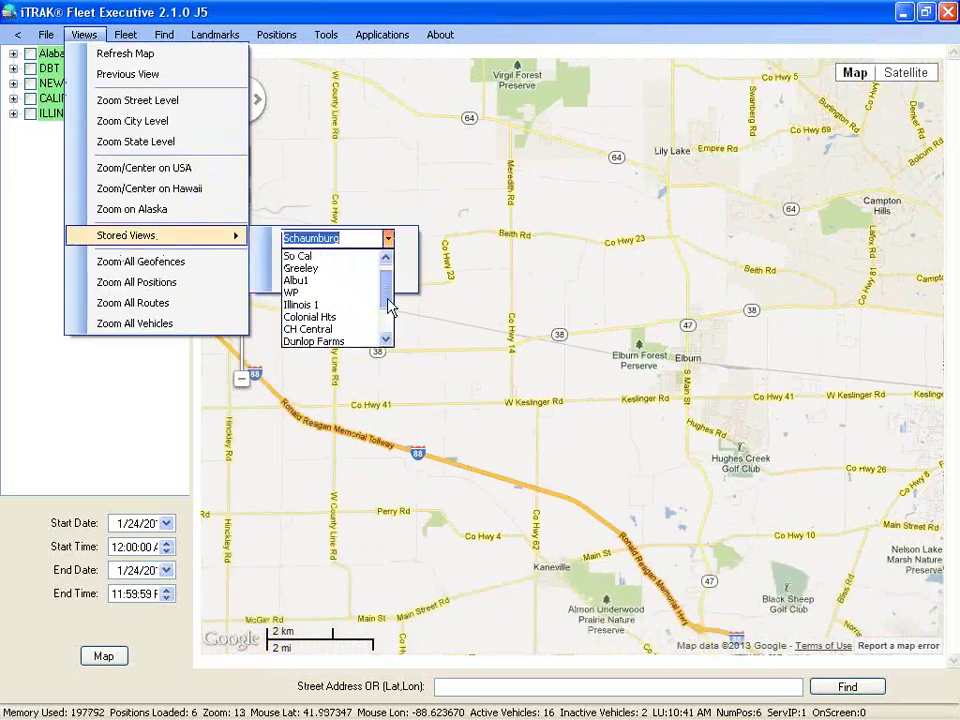
scroll(390, 305, "down", 2)
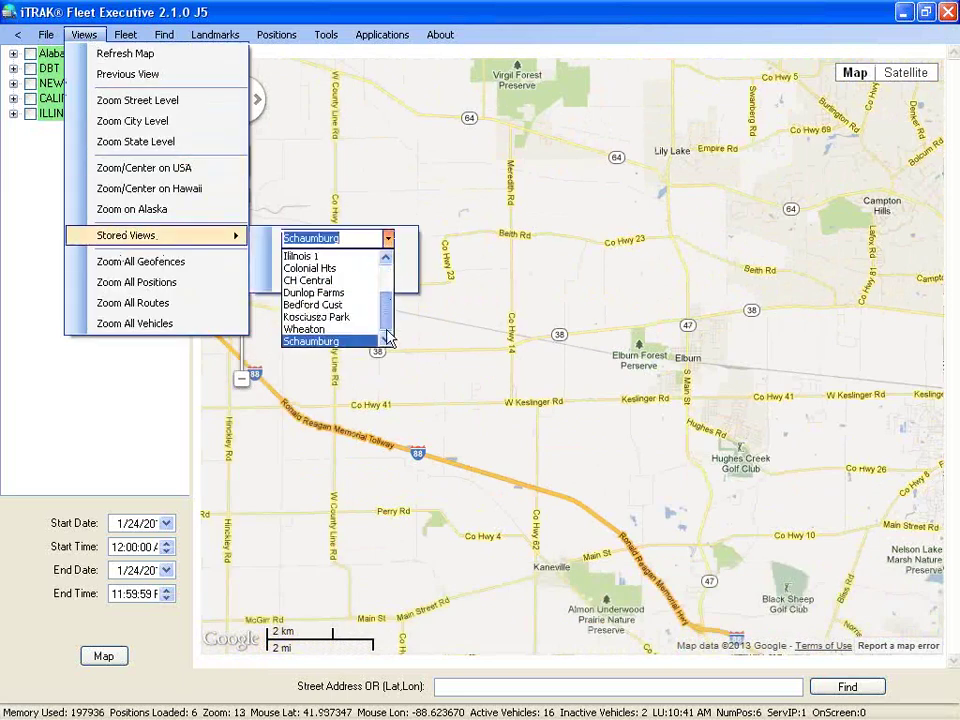
left_click(325, 342)
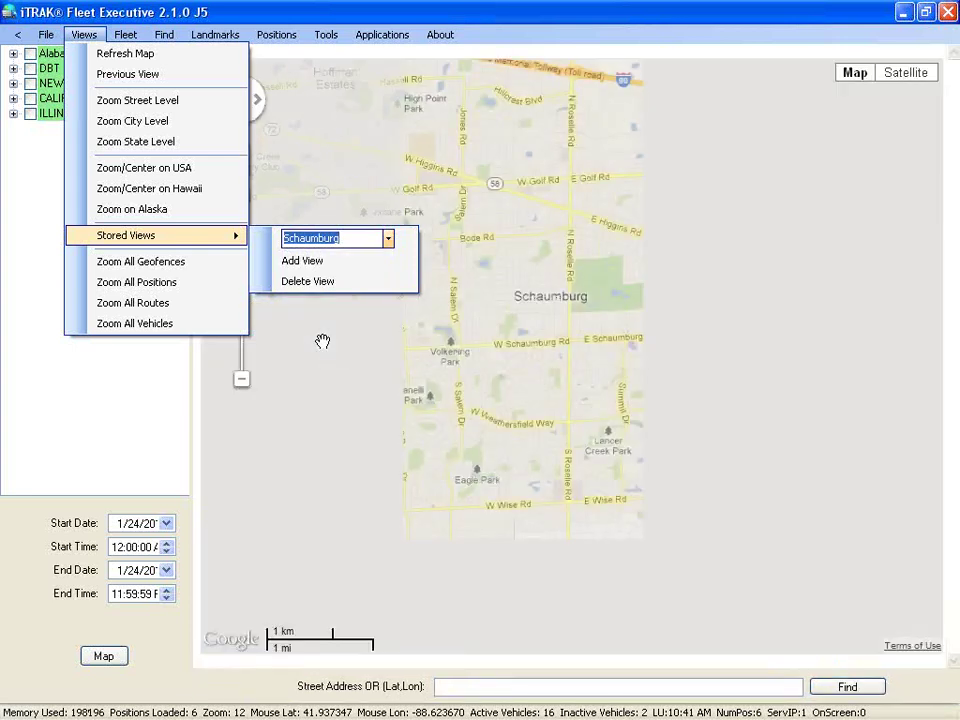
left_click(507, 271)
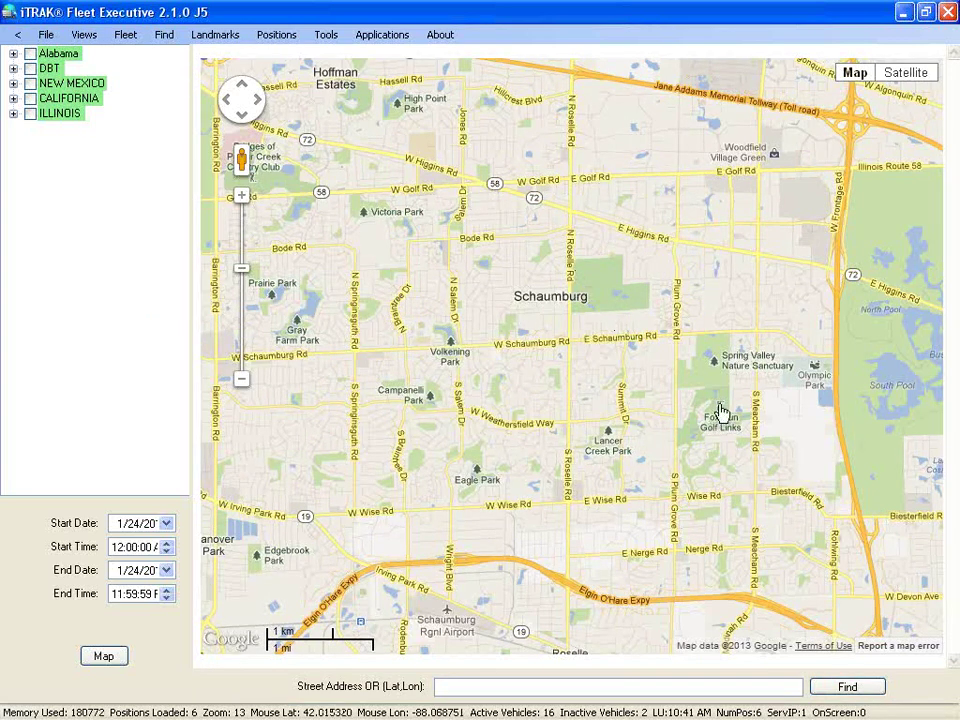
Show Schaumburg as satellite imagery and zoom in to the residential streets around Washington Blvd and Perry Ln.
left_click(907, 75)
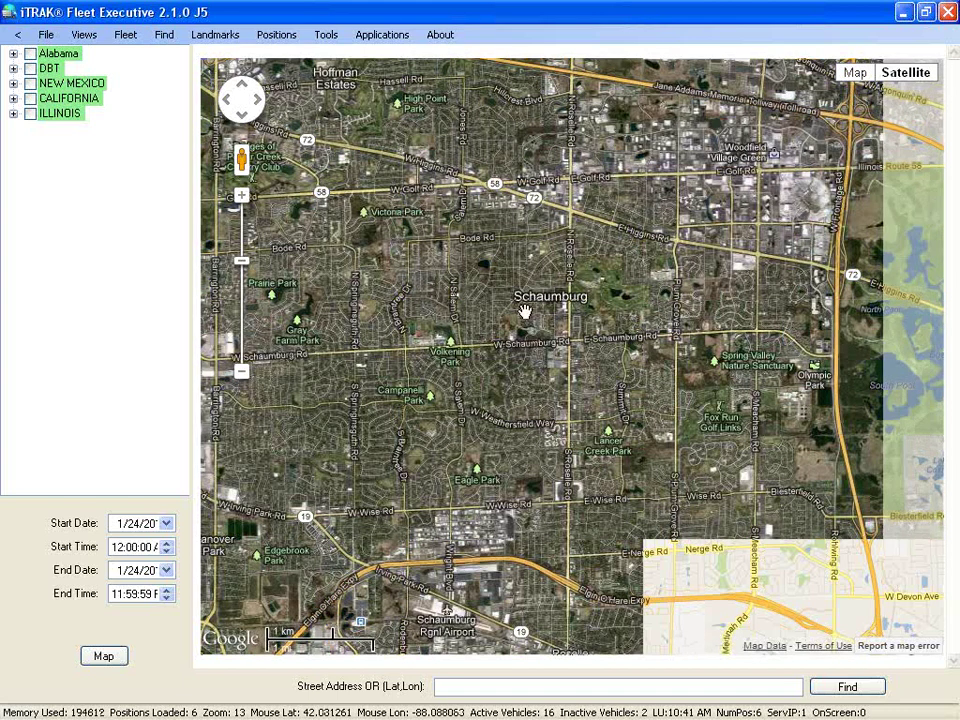
double_click(493, 453)
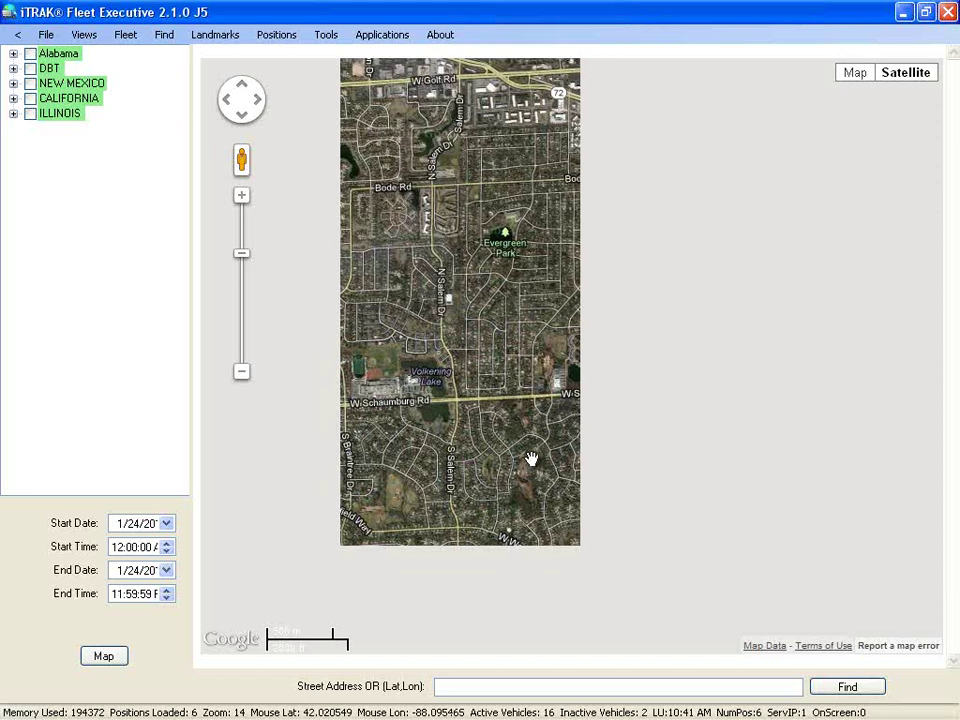
double_click(539, 348)
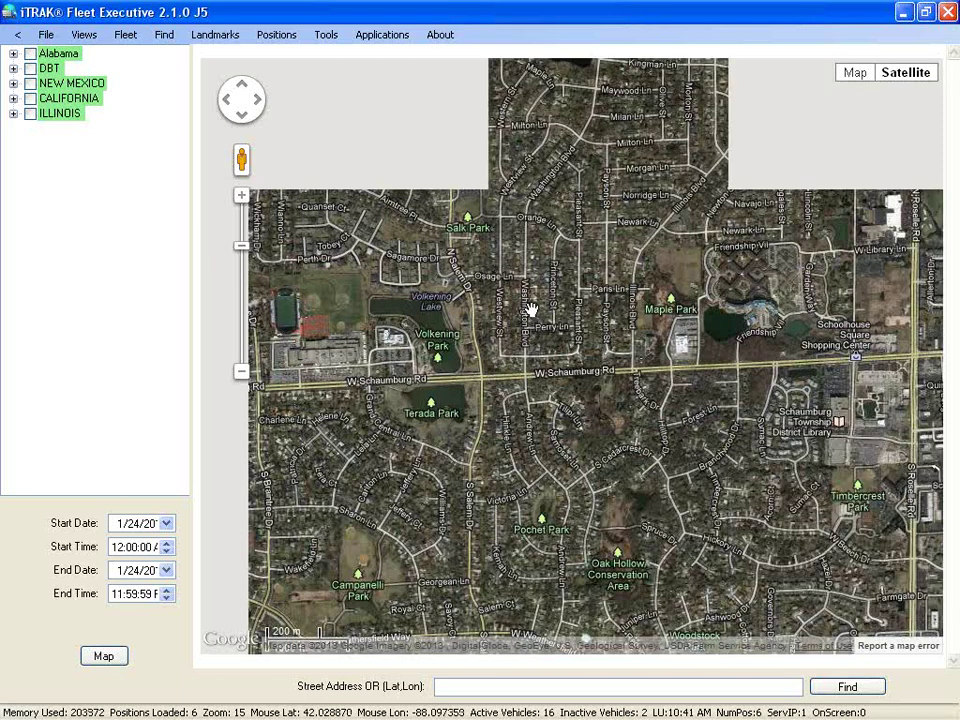
double_click(530, 310)
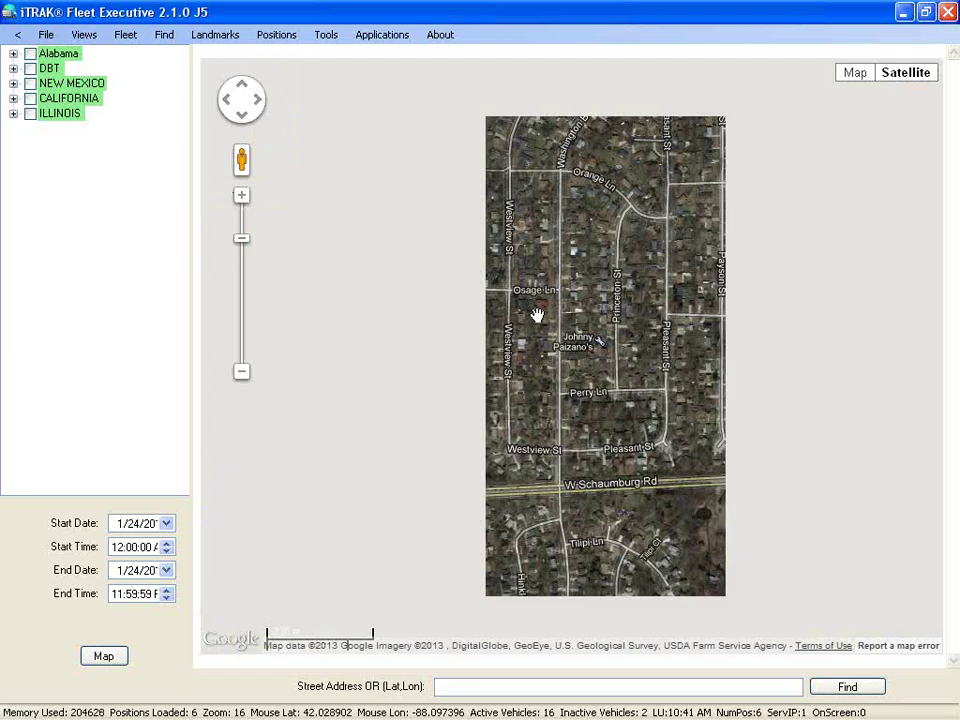
left_click_drag(677, 381, 550, 388)
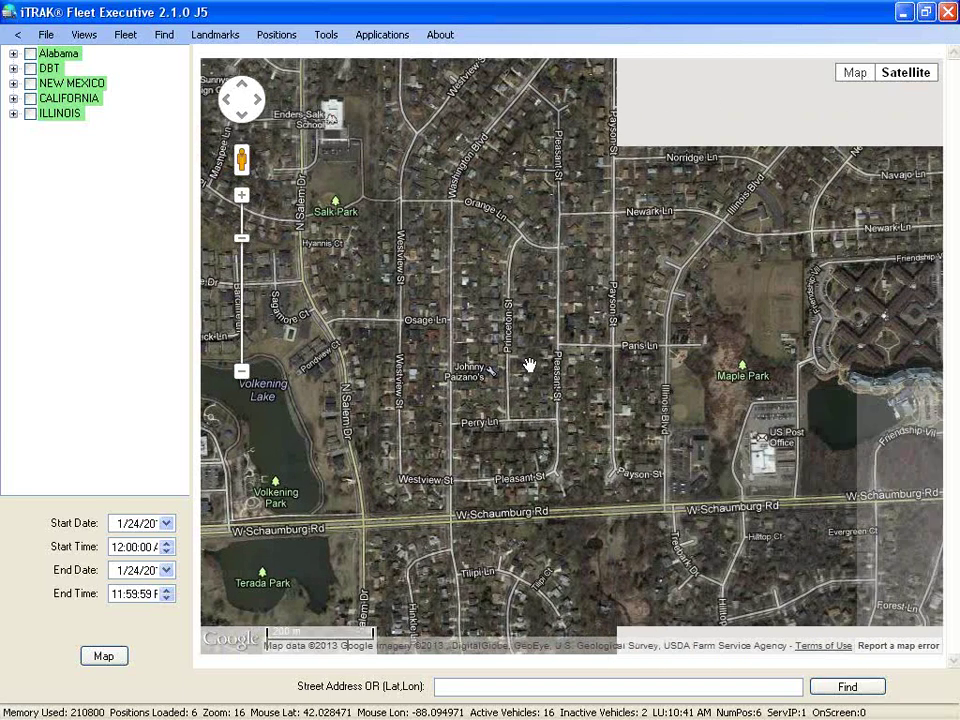
double_click(469, 366)
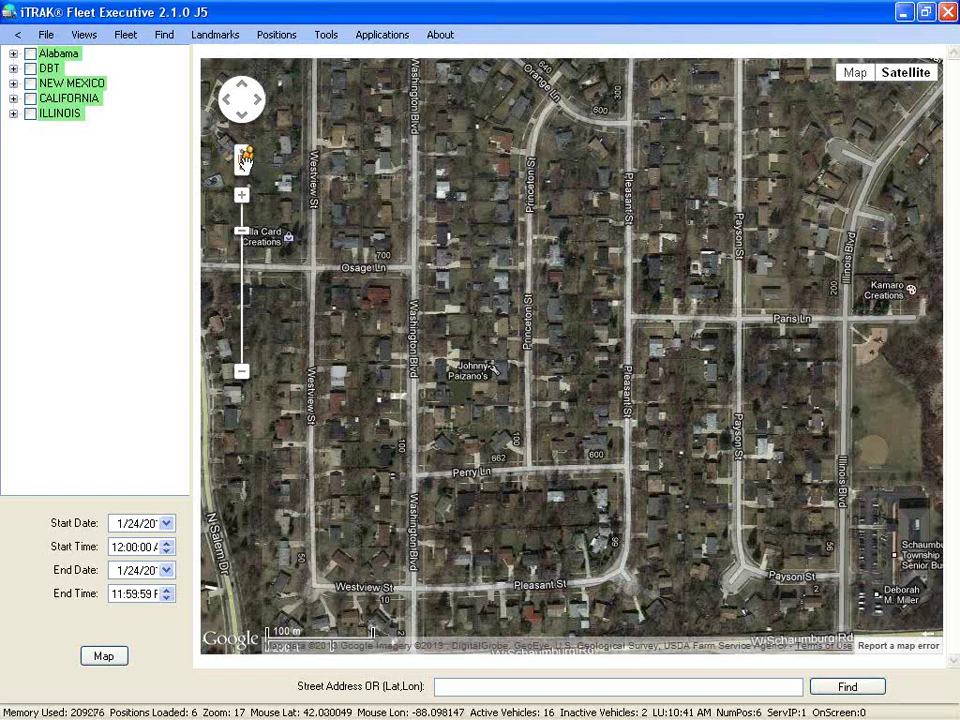
Open Street View on Washington Boulevard at Osage Lane, rotate it to face the houses, and exit to the satellite map.
left_click_drag(252, 165, 405, 268)
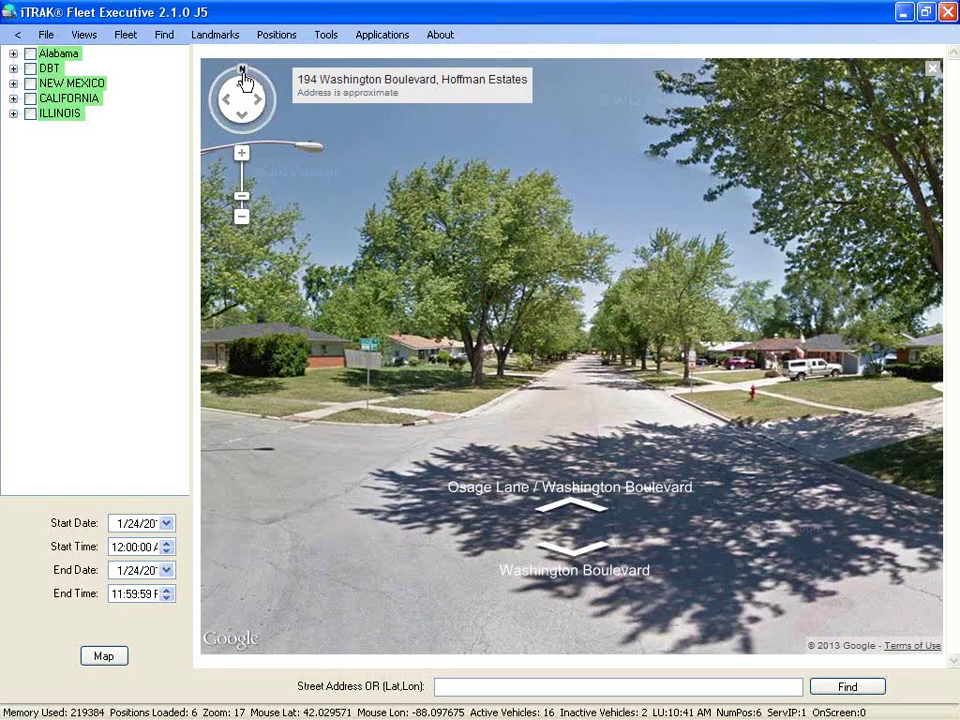
left_click_drag(248, 70, 211, 123)
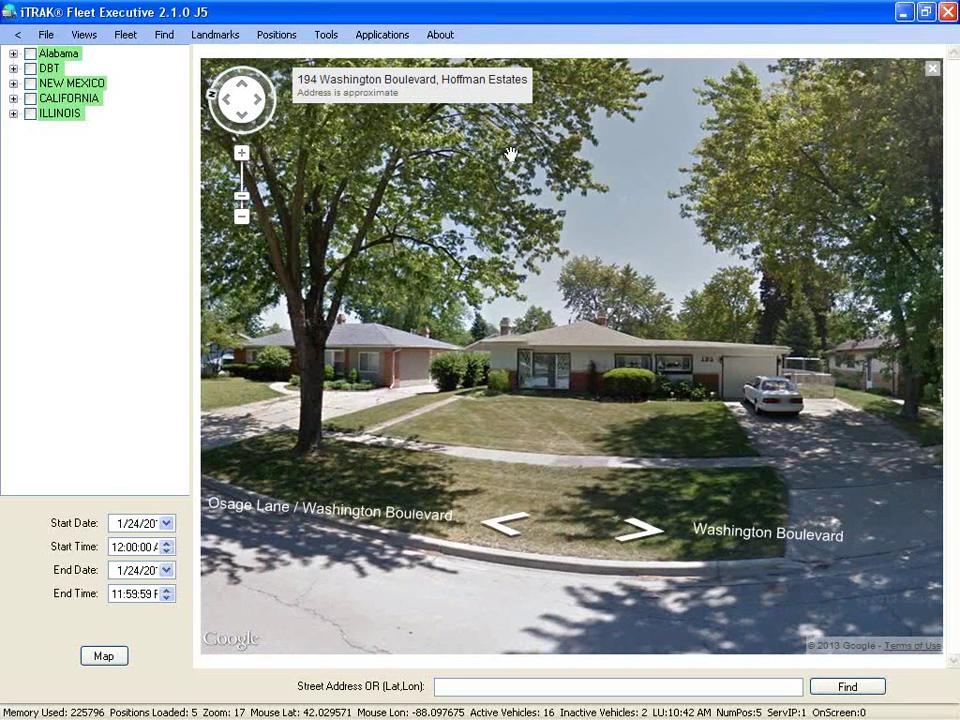
left_click(932, 70)
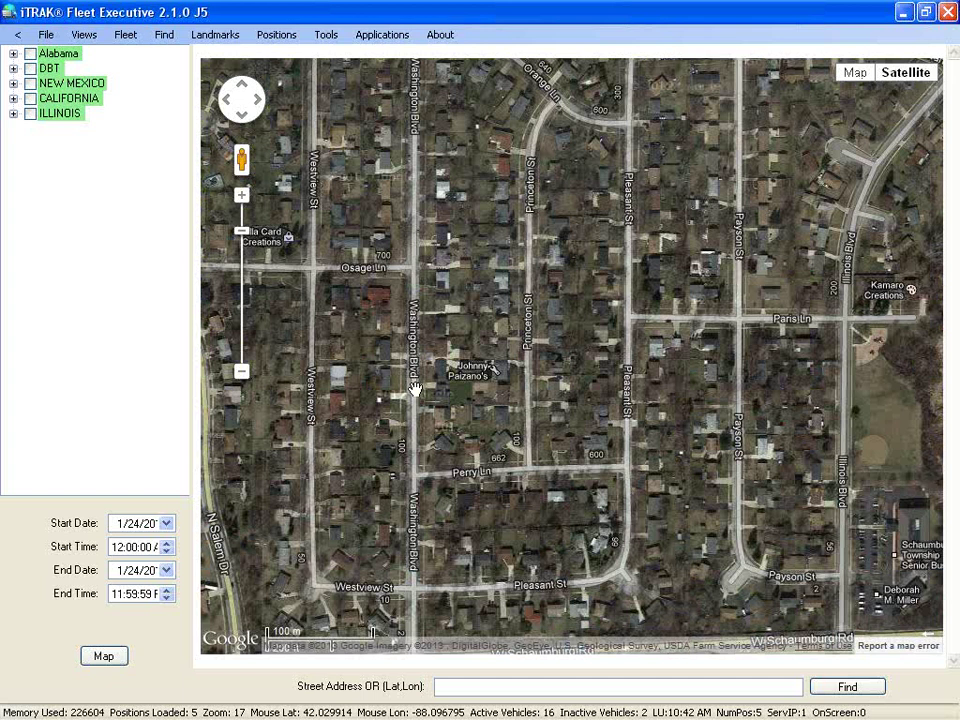
Return to the road map and find the company's street address on Research Dr in Woodland Park, CO.
left_click(851, 82)
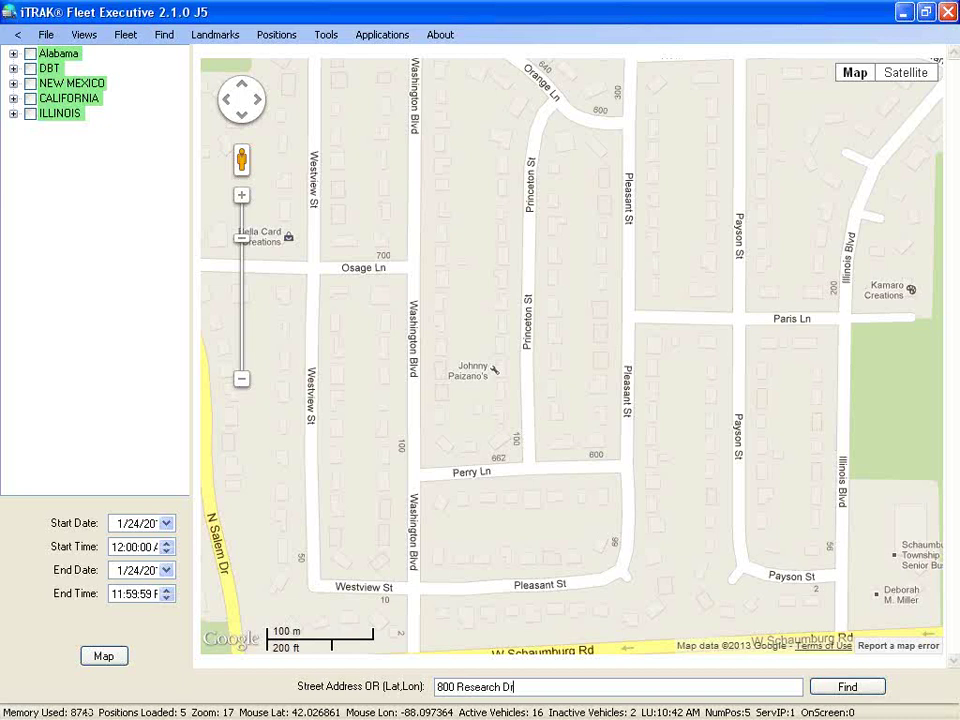
type("rk, CO 80863")
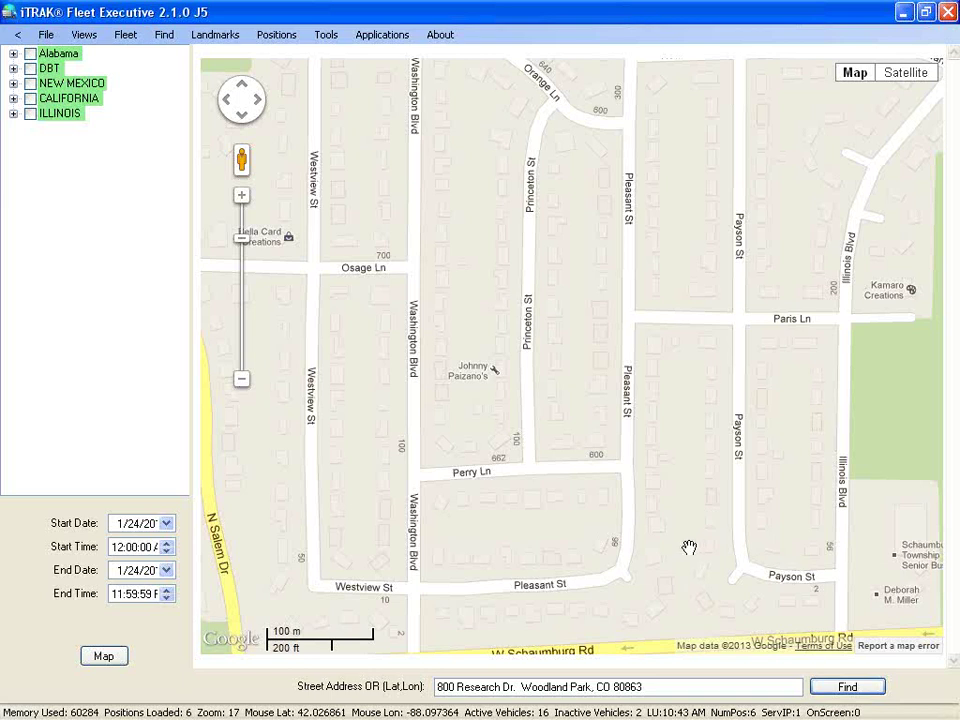
left_click(840, 687)
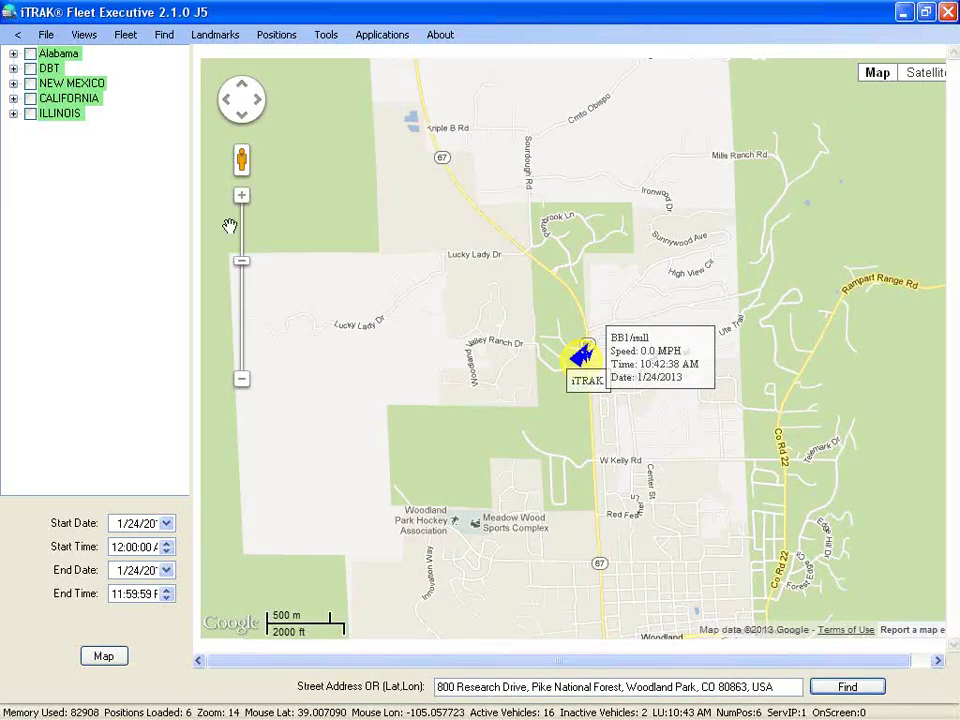
Switch to satellite imagery and zoom in on the yellow iTRAK circle in Woodland Park.
left_click(246, 197)
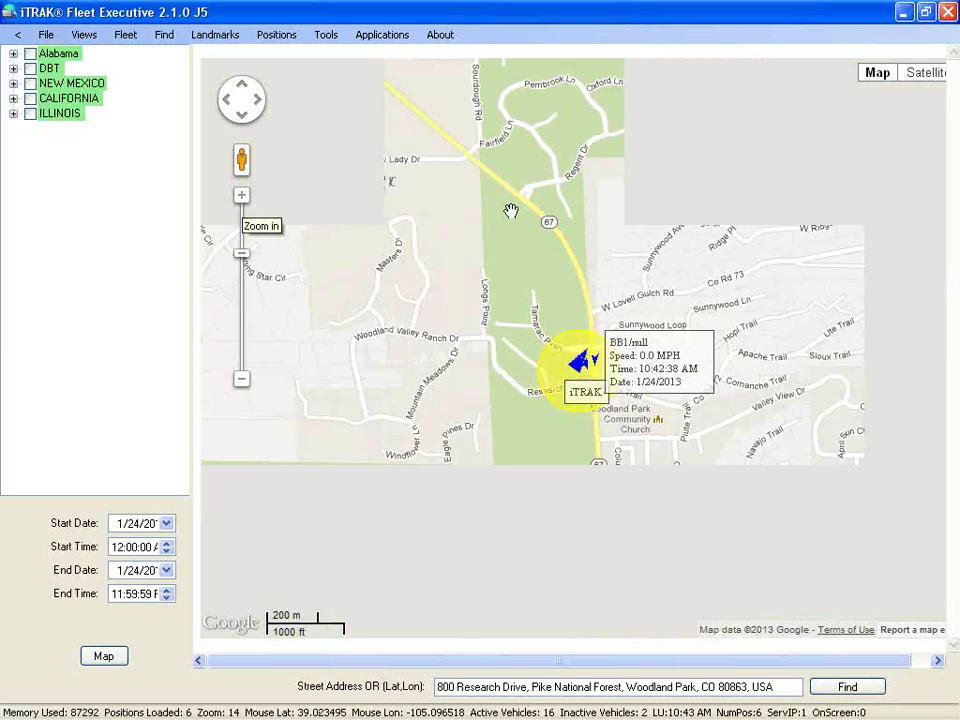
left_click(925, 72)
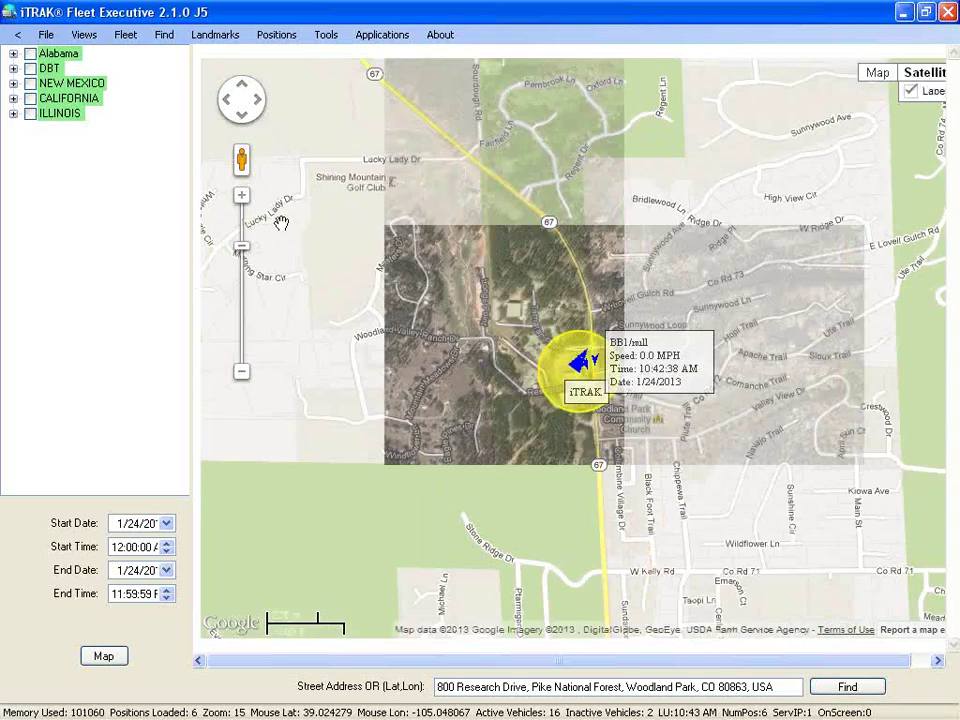
left_click(242, 197)
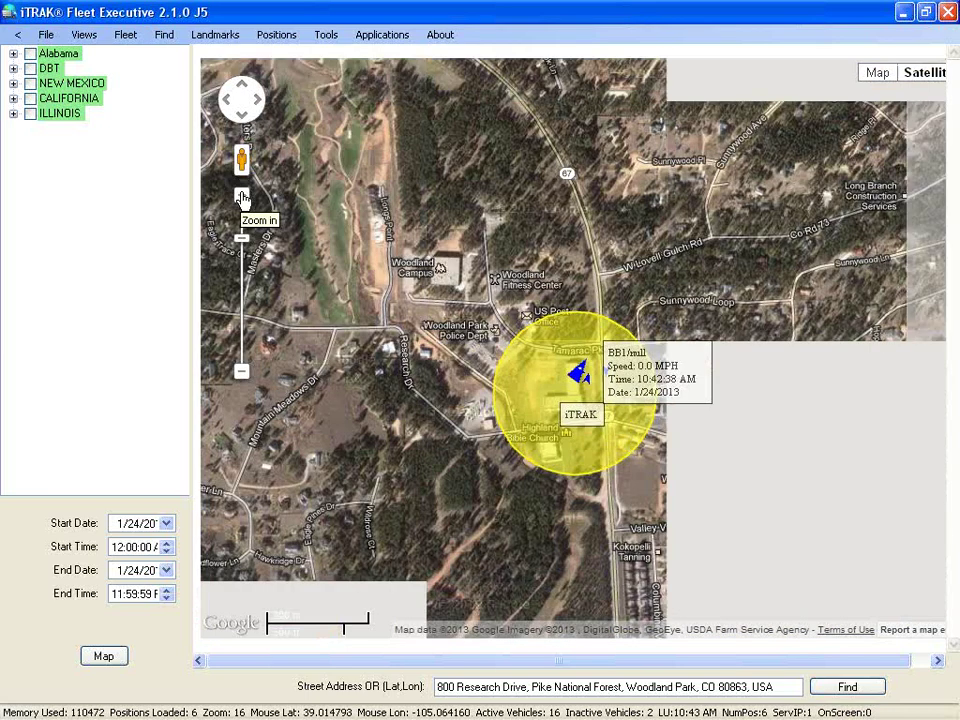
left_click(242, 197)
Look around in Street View on Colorado 67 near Tamarac Parkway, and refresh the map to return to satellite imagery.
left_click_drag(245, 157, 612, 345)
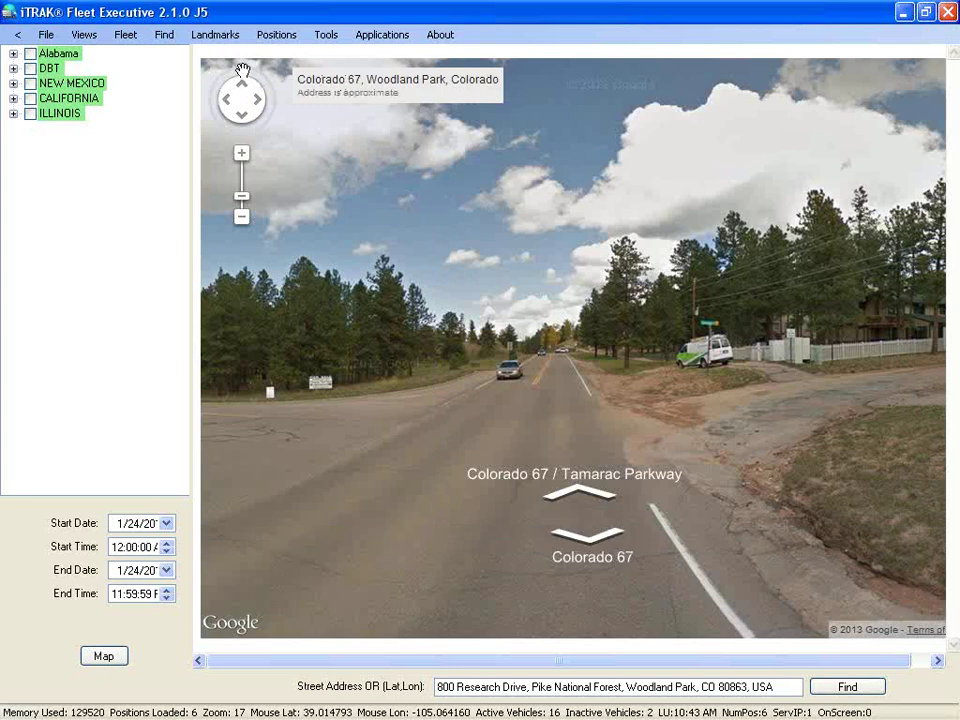
left_click_drag(242, 70, 216, 179)
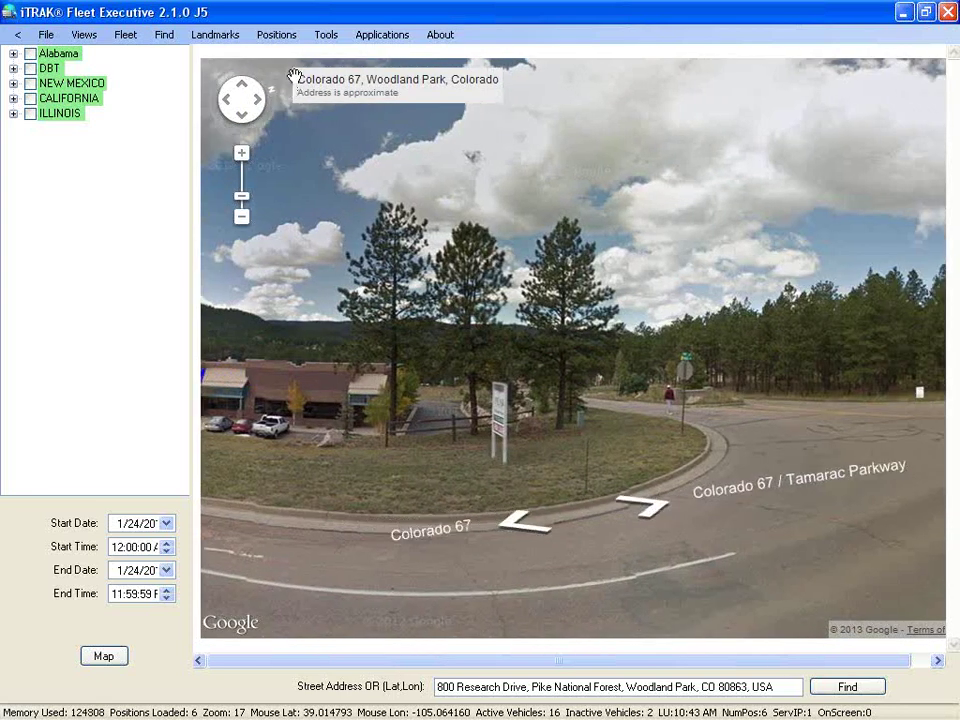
key("Left")
key("Left")
key("Left")
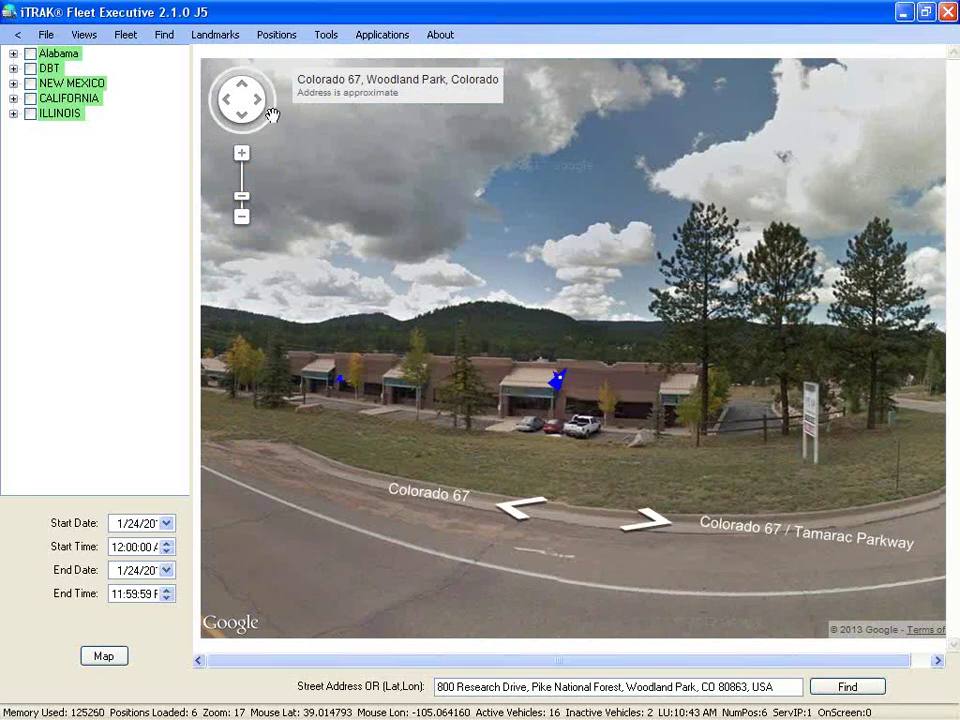
key("Left")
key("Left")
key("Left")
key("Left")
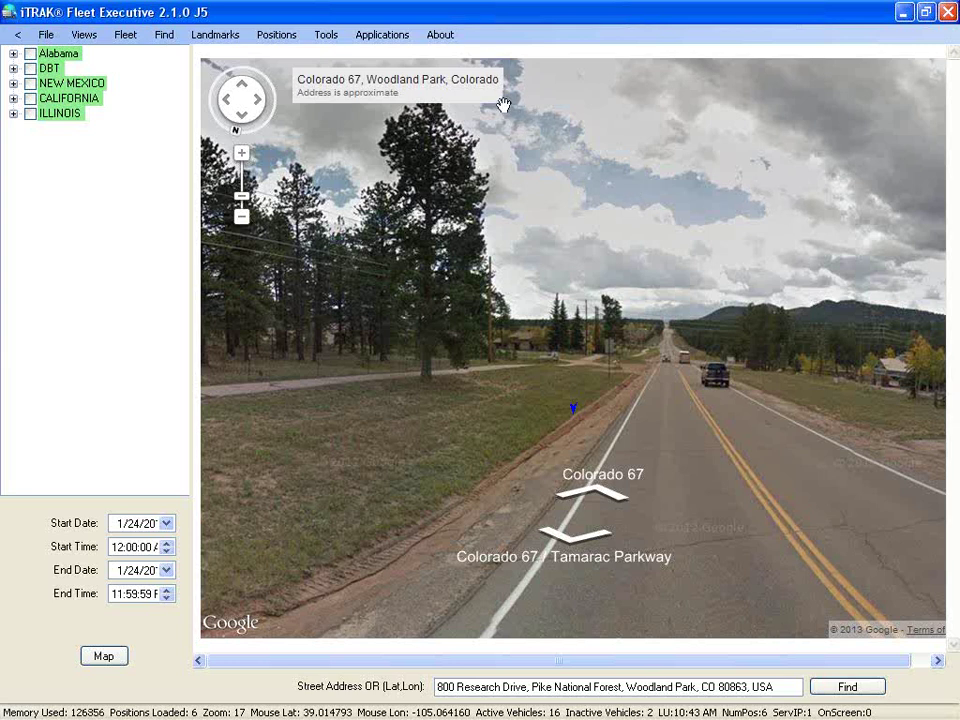
left_click(84, 34)
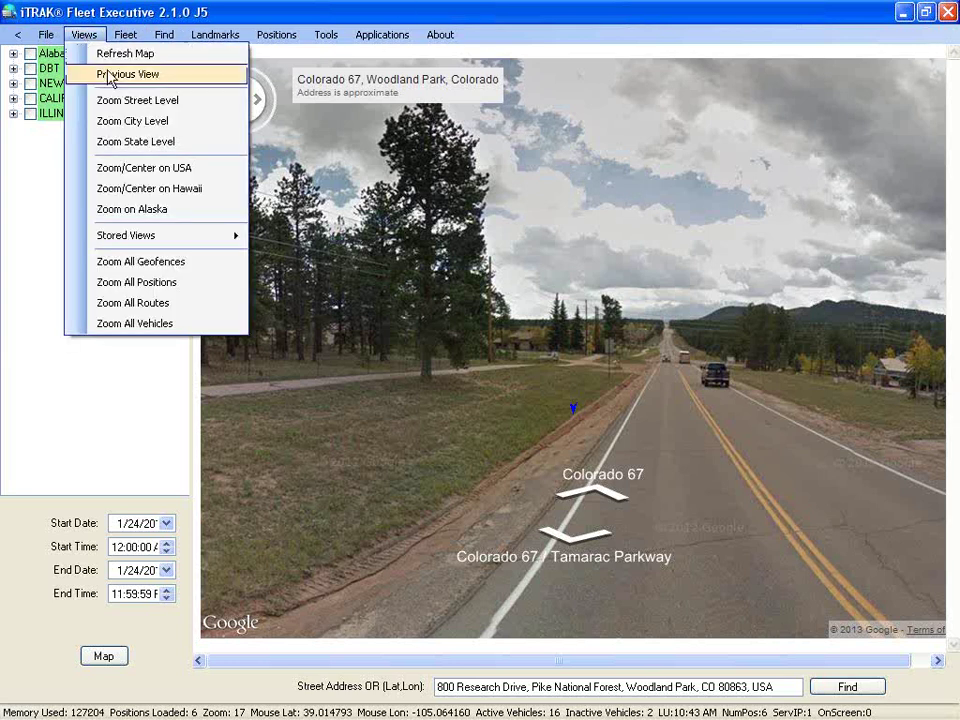
left_click(88, 54)
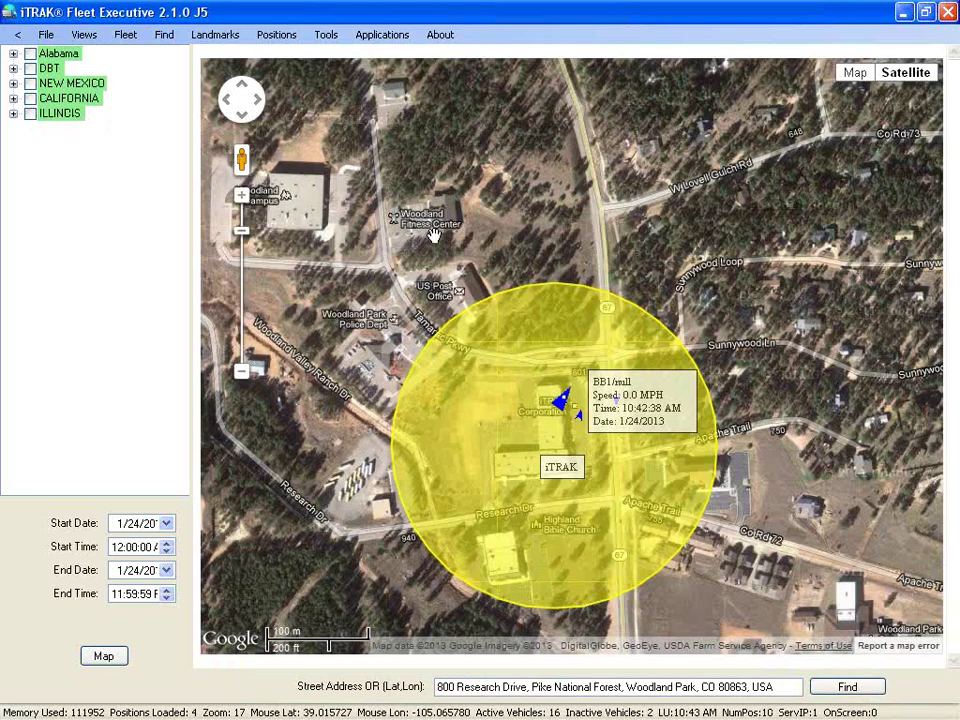
Clear the address field, look up the address of the Woodland Fitness Center from the map, and clear the field again.
left_click_drag(525, 229, 579, 261)
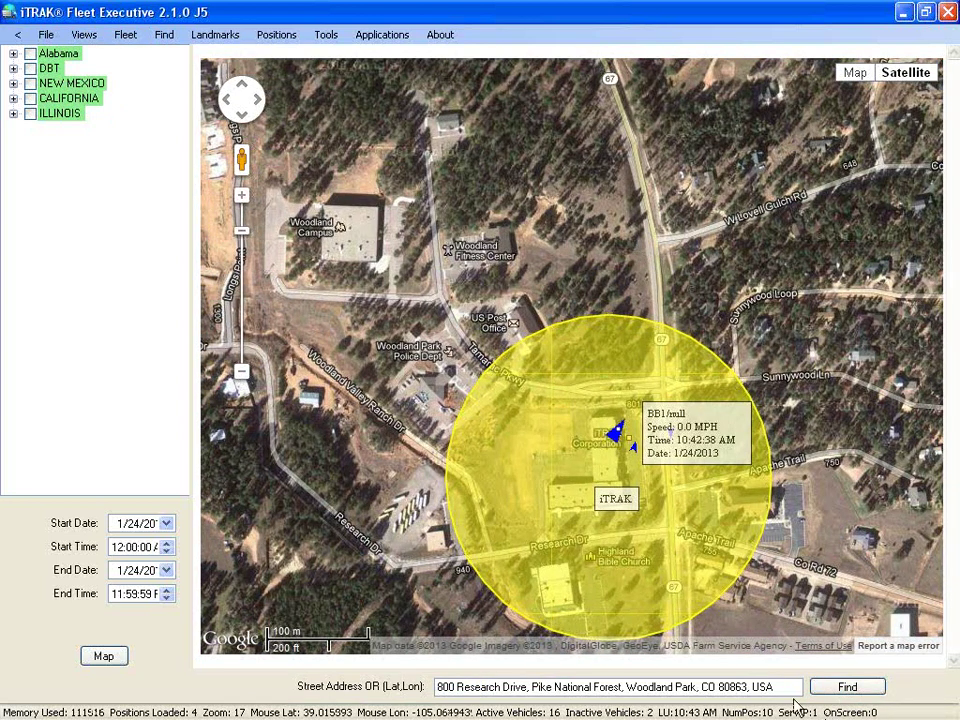
left_click_drag(785, 692, 720, 688)
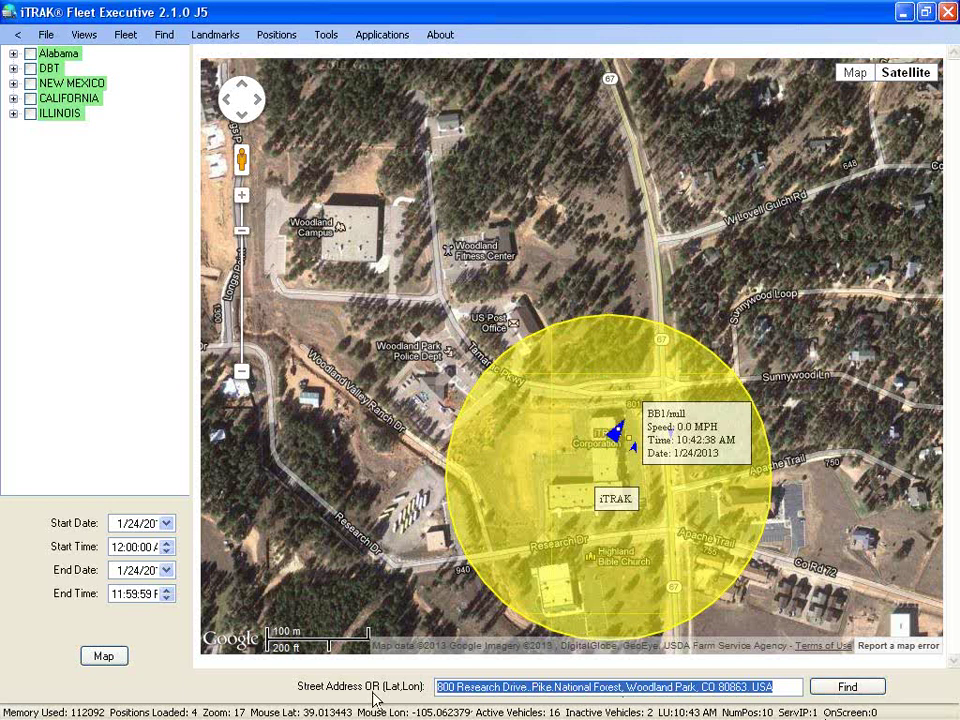
key("BackSpace")
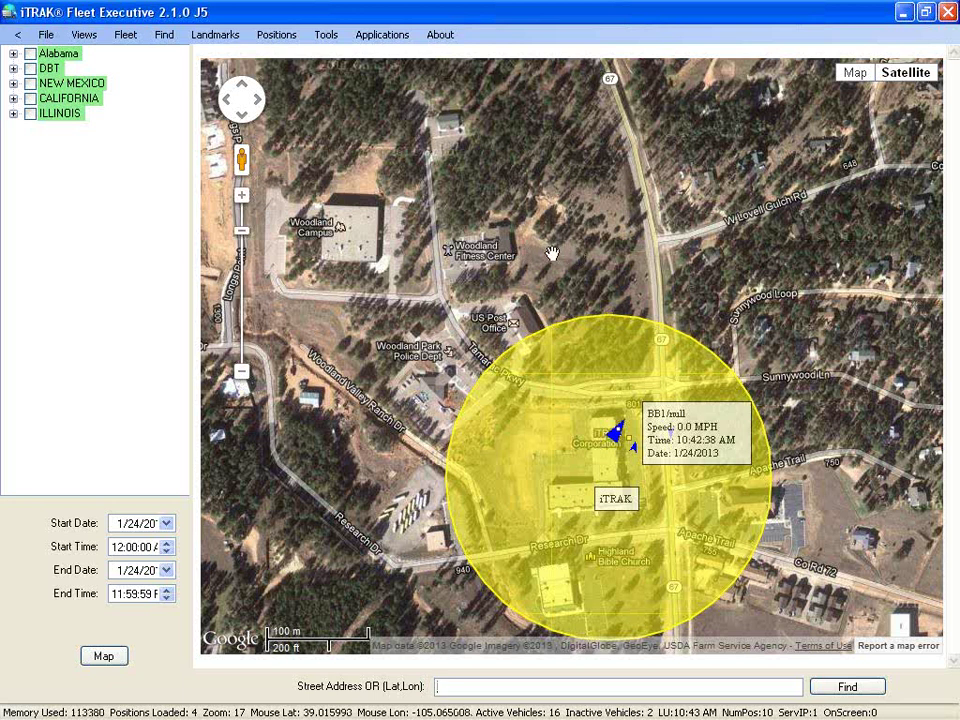
left_click(498, 241)
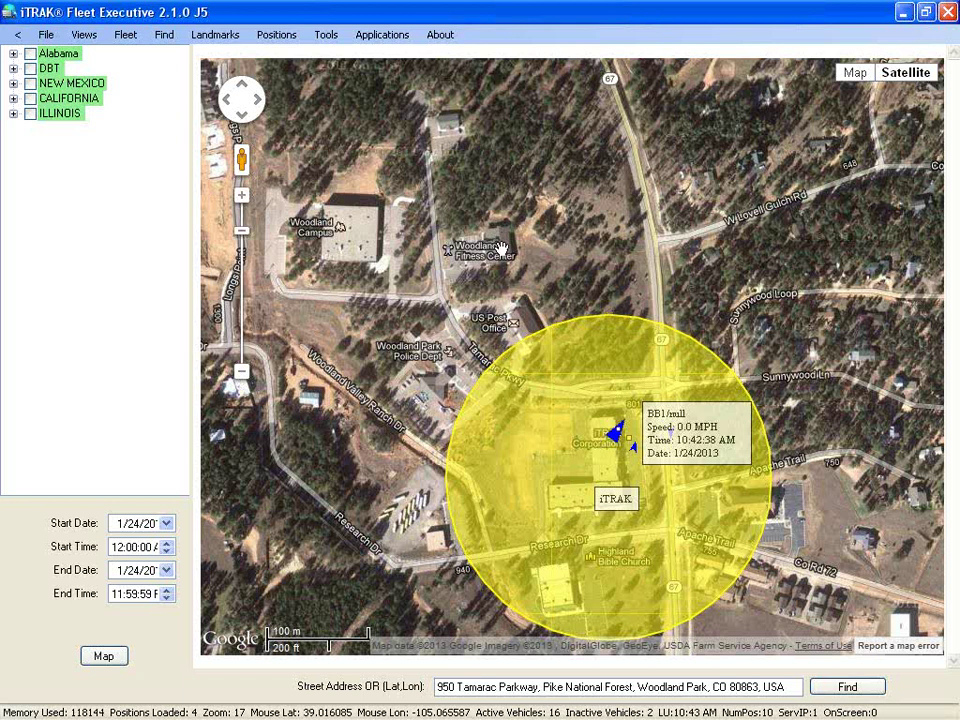
left_click_drag(779, 689, 381, 690)
key("Delete")
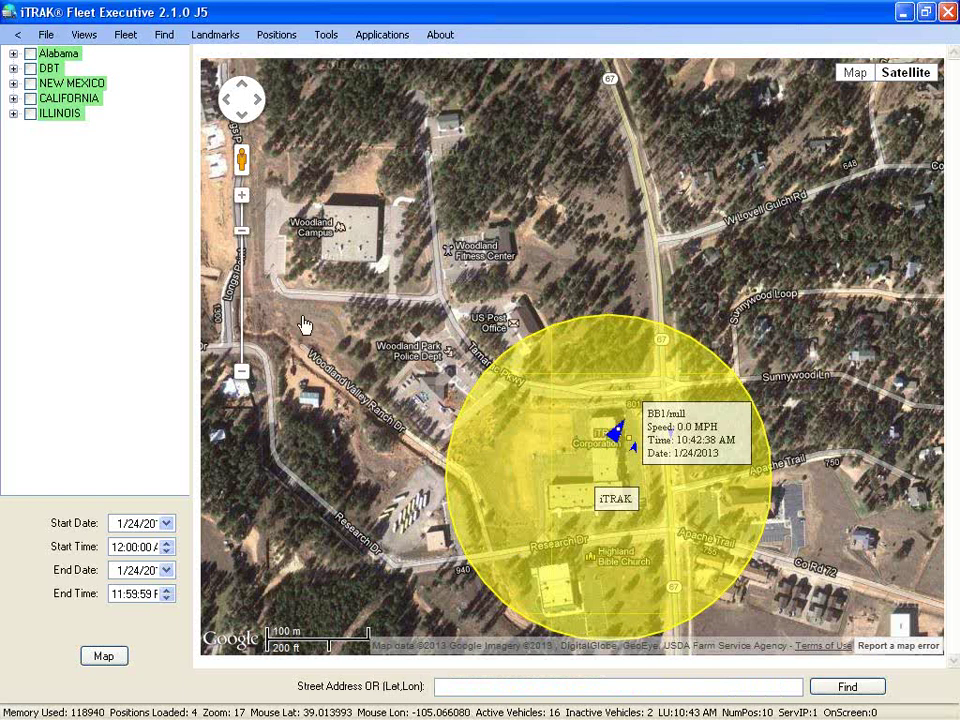
Zoom the satellite map out from the iTRAK site to the surrounding Woodland Park area.
left_click(241, 373)
left_click(241, 373)
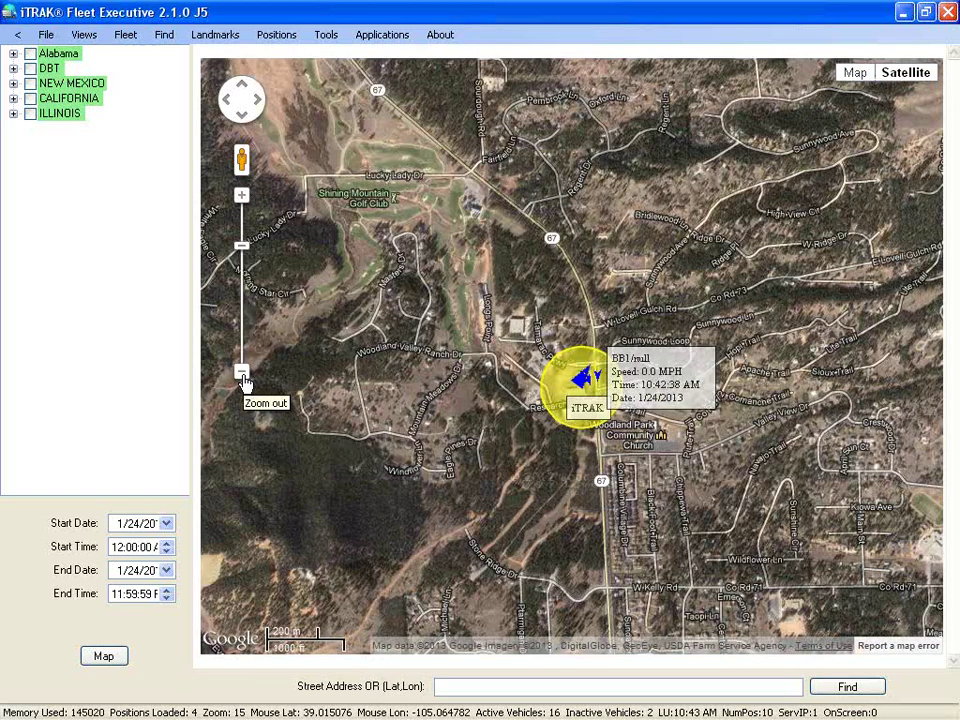
left_click(241, 373)
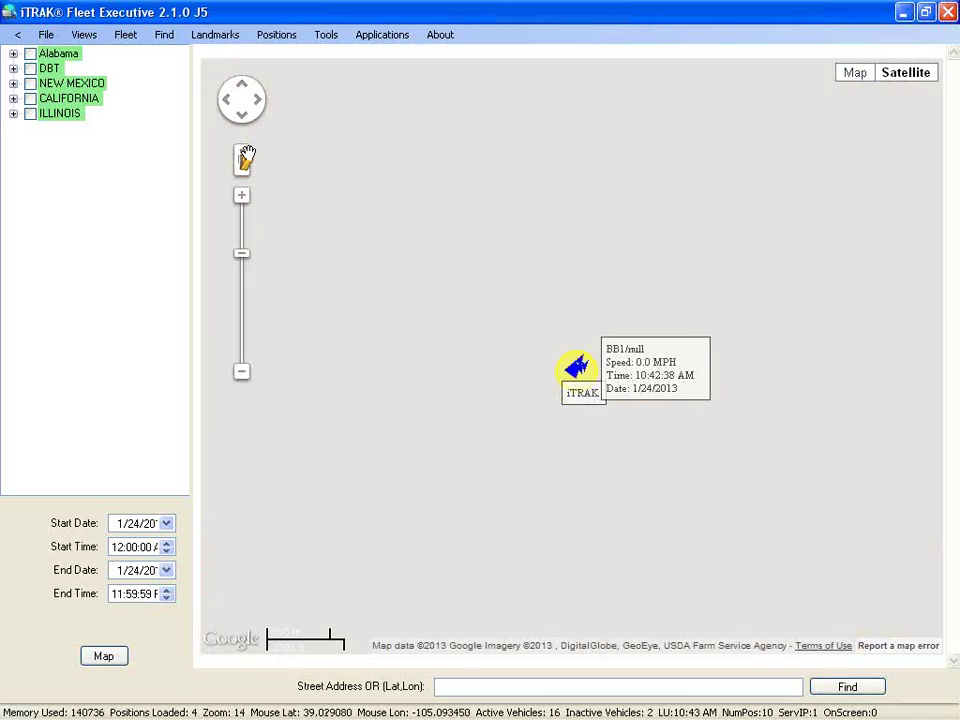
Get driving directions from 80907 to woodland park, hide the directions form, and clear the directions from the map.
left_click(164, 40)
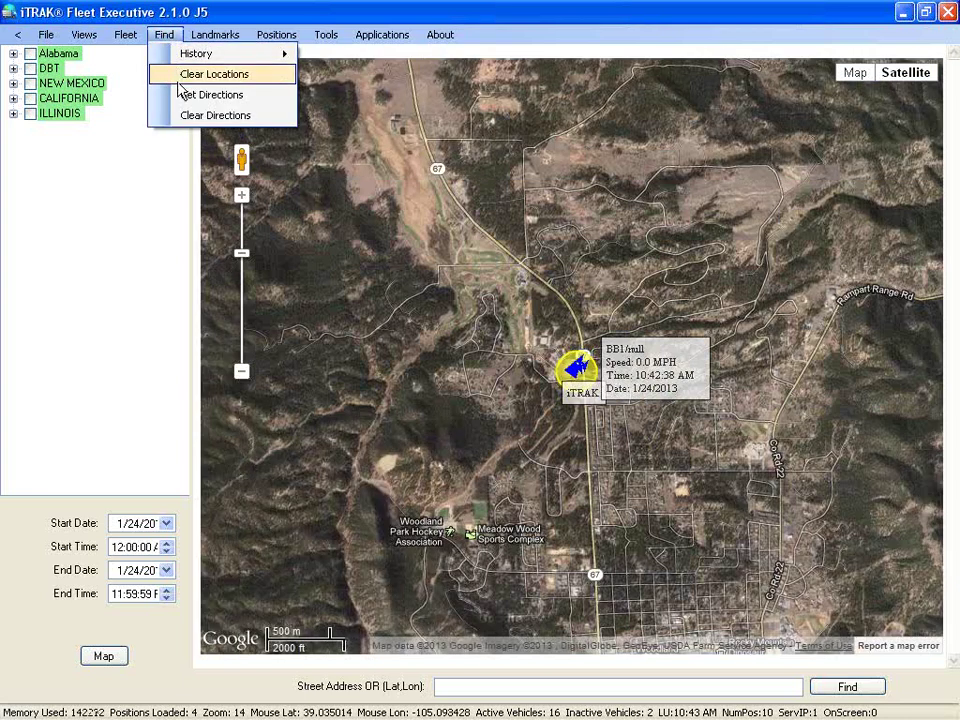
left_click(254, 104)
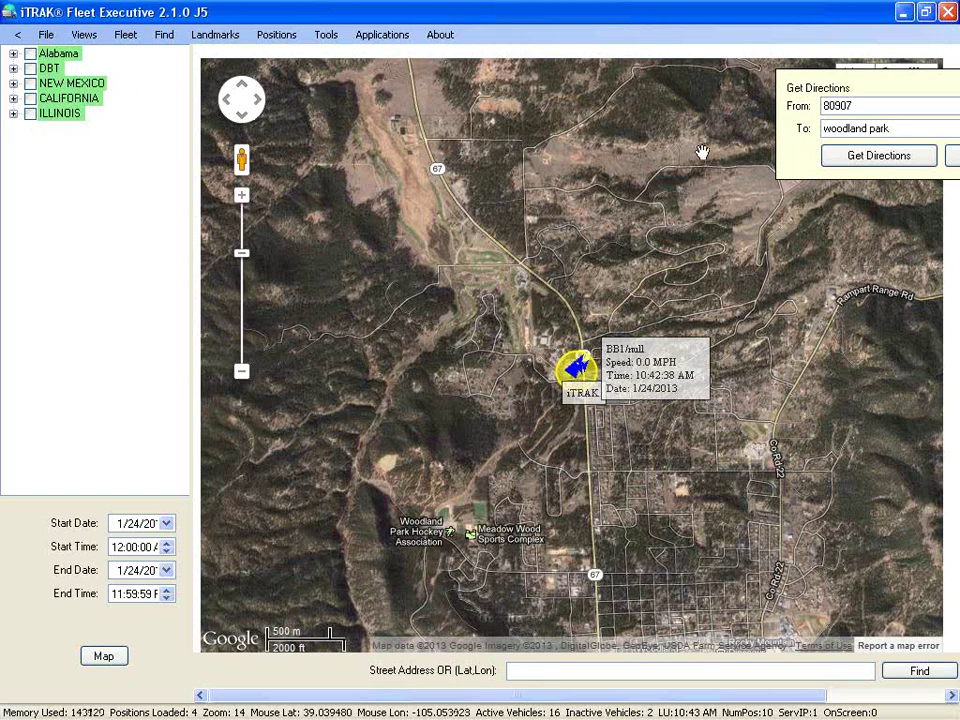
left_click(856, 106)
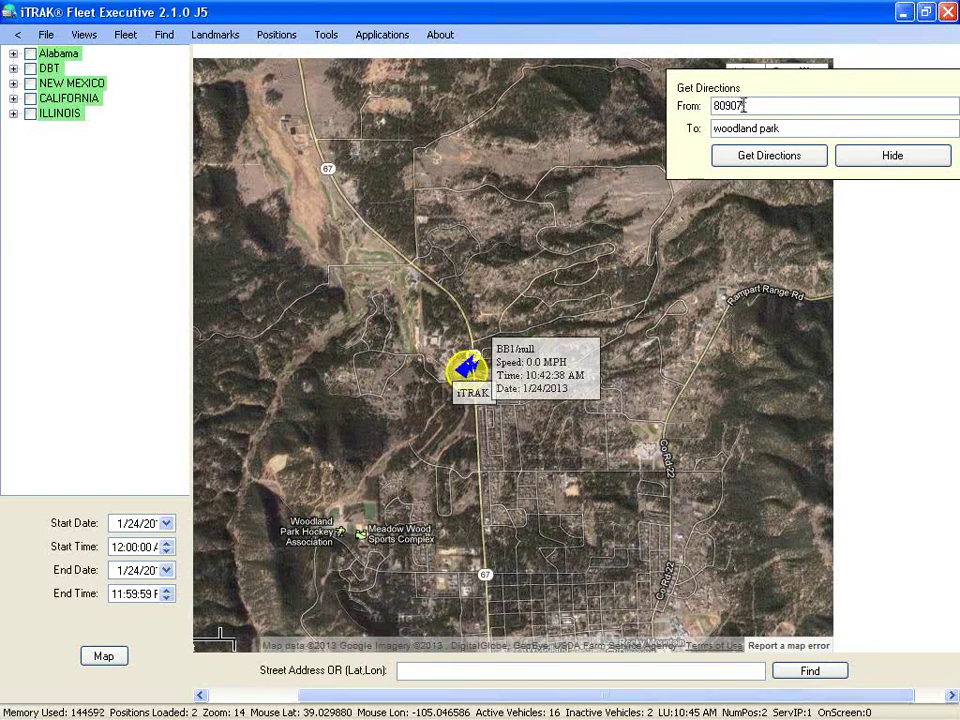
left_click(769, 160)
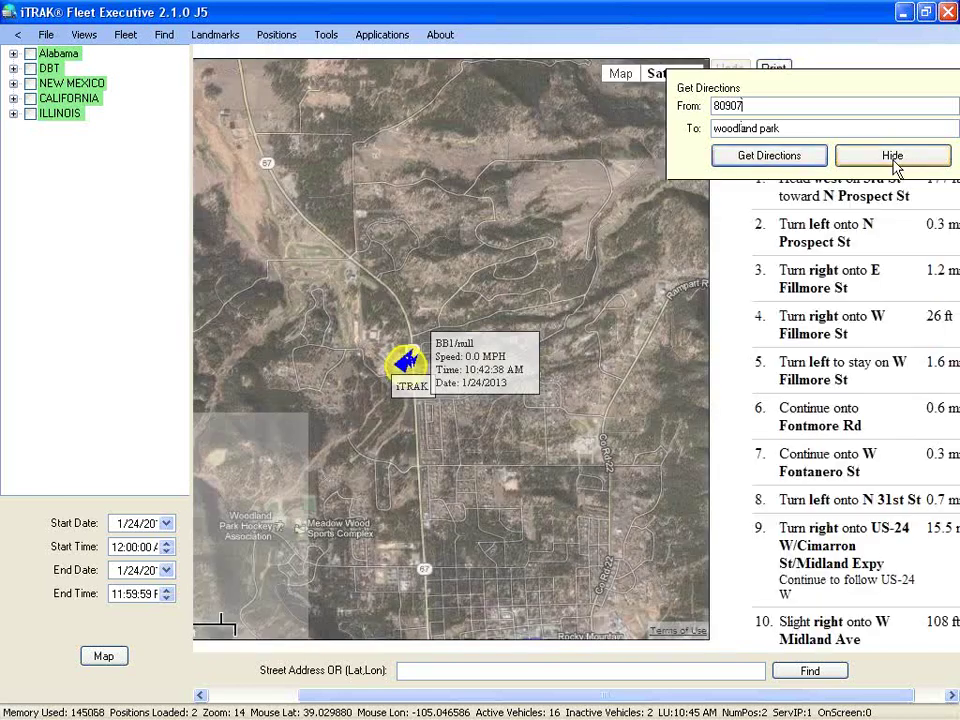
left_click(894, 158)
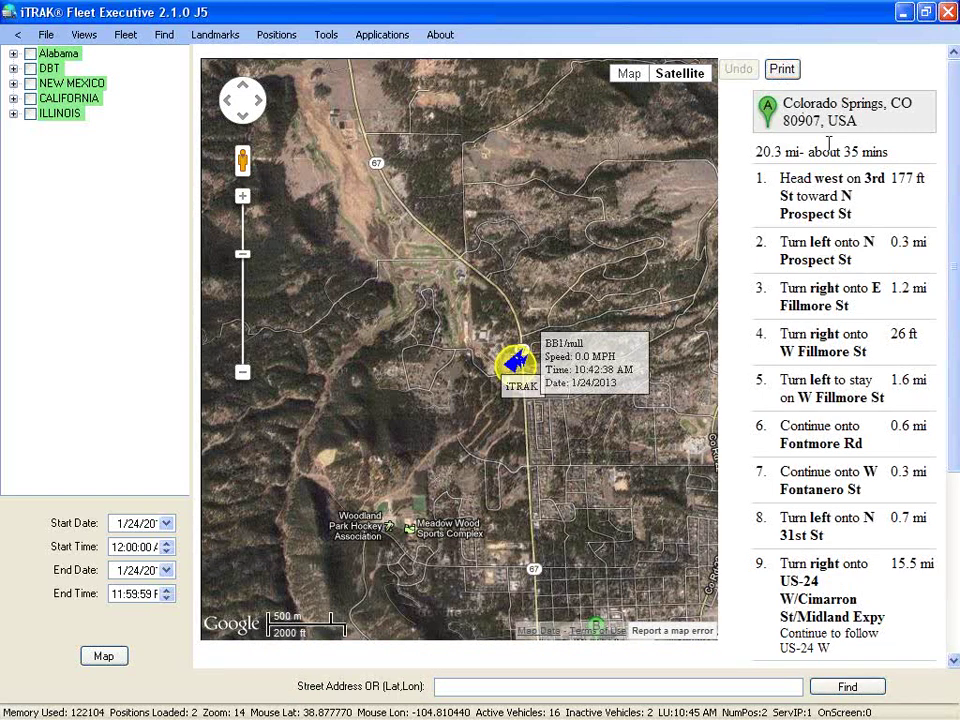
left_click(171, 35)
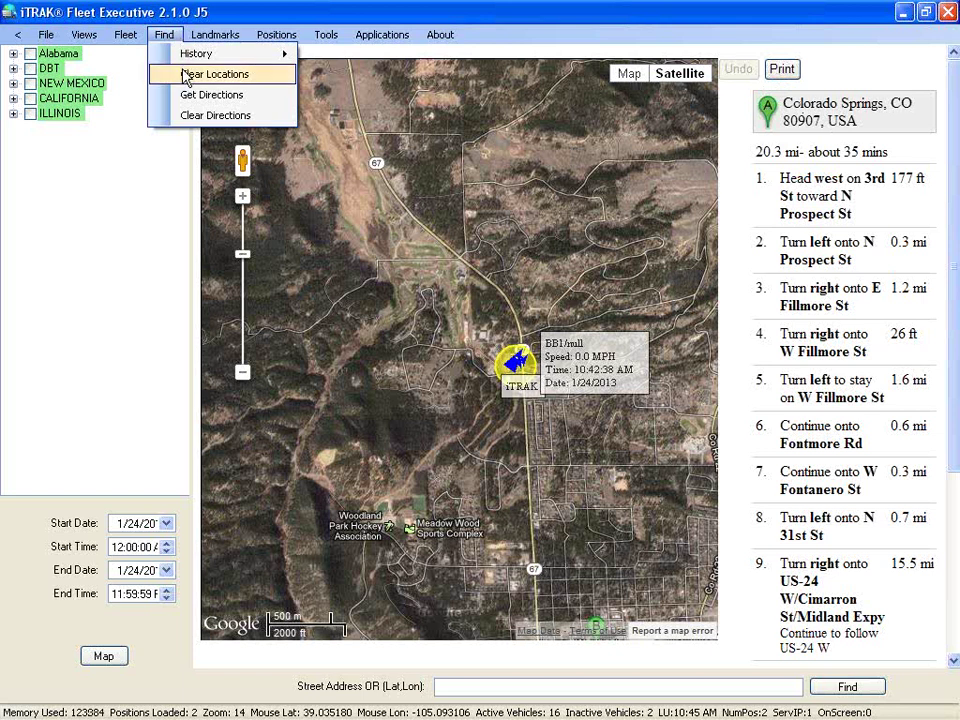
left_click(189, 116)
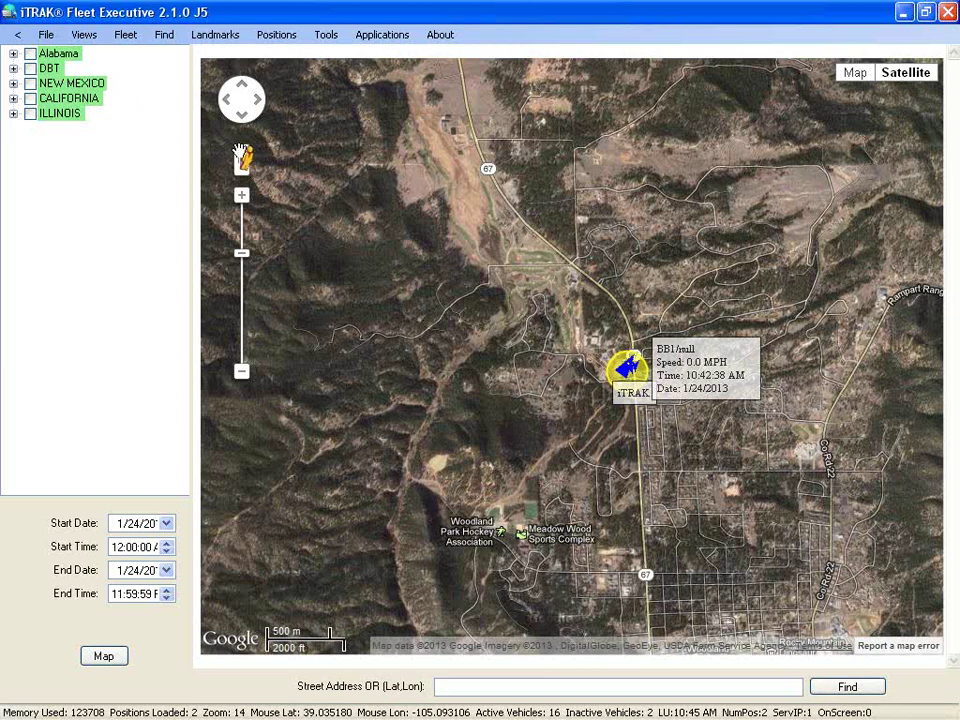
Switch from satellite imagery to the road map and bring the Denver area into view.
left_click(241, 373)
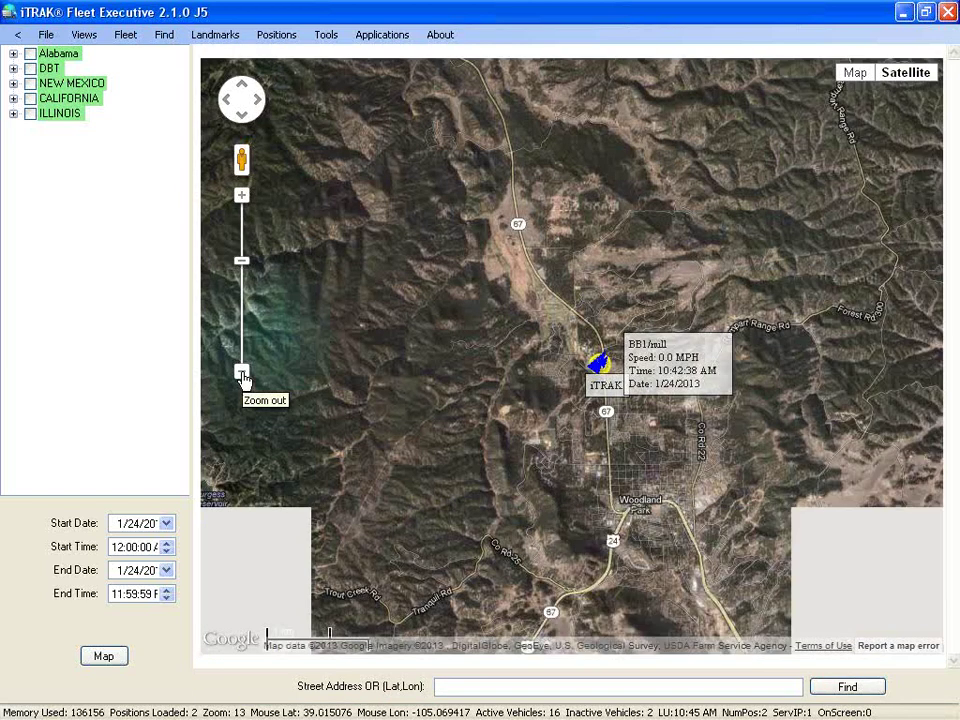
left_click(241, 373)
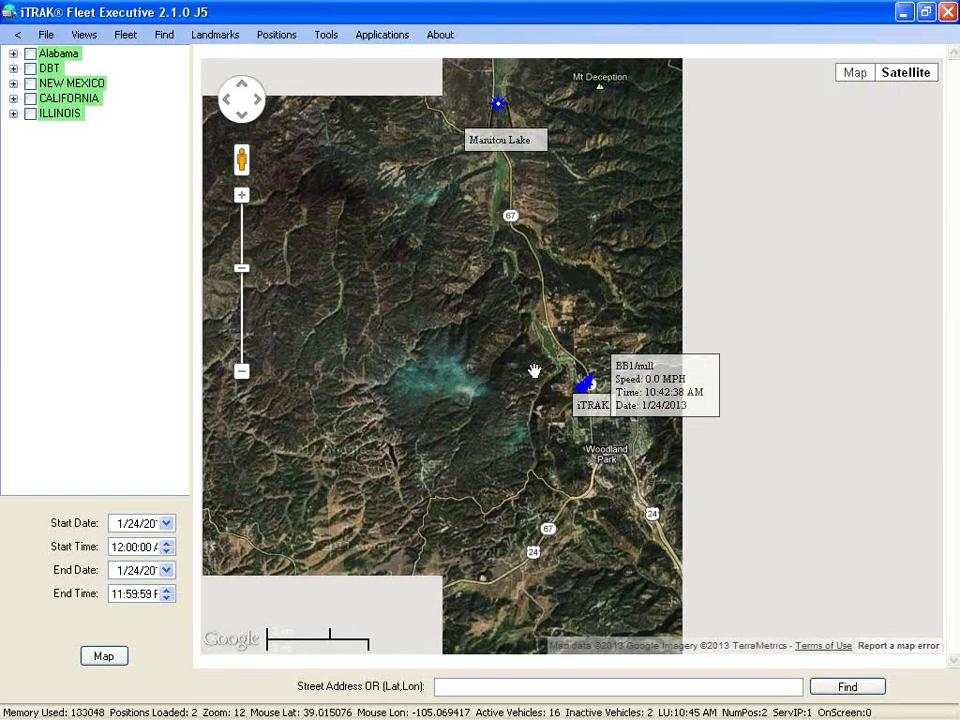
left_click_drag(535, 371, 497, 502)
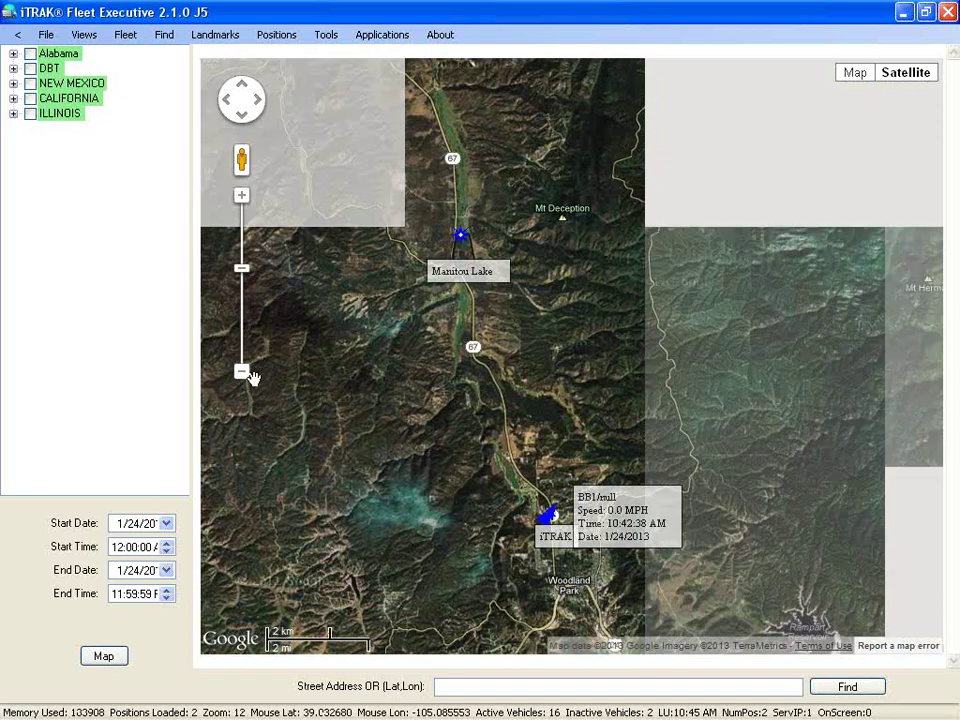
left_click(856, 75)
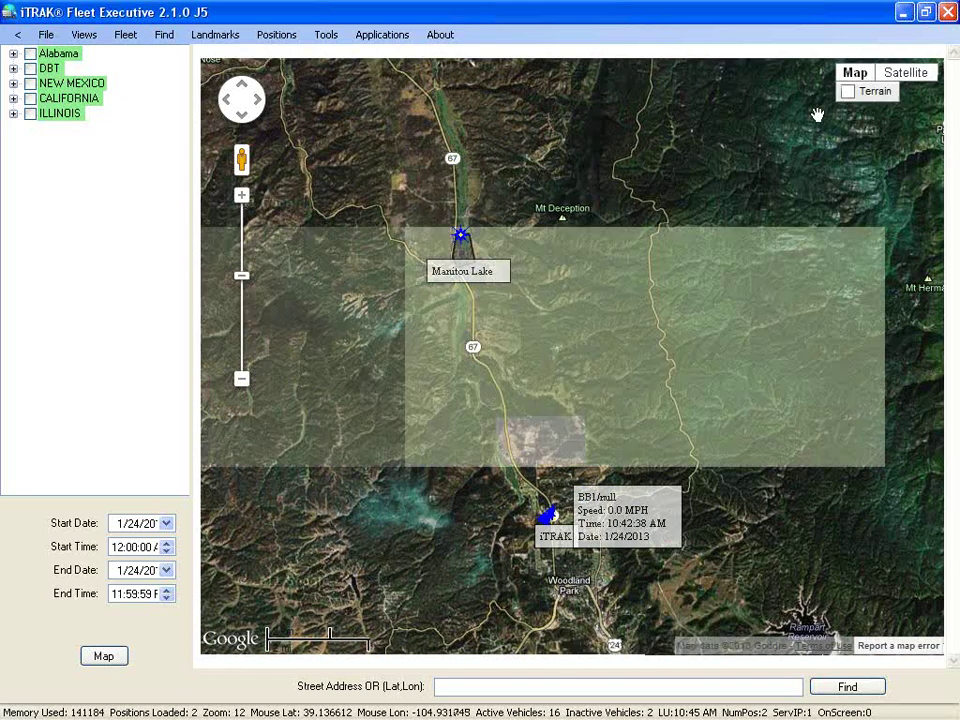
left_click(244, 384)
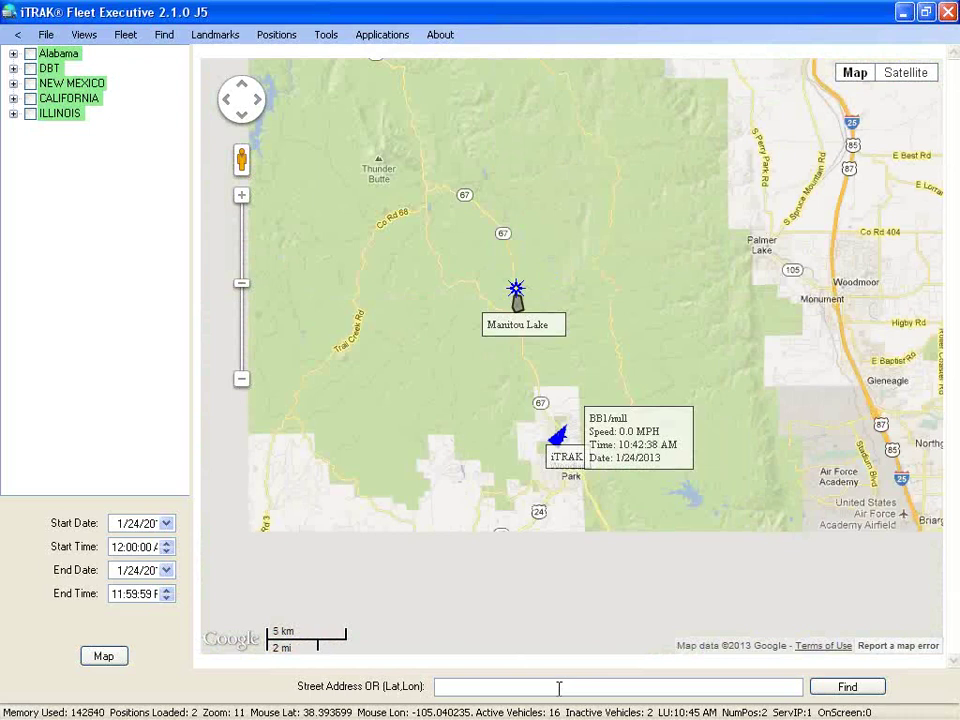
left_click(242, 384)
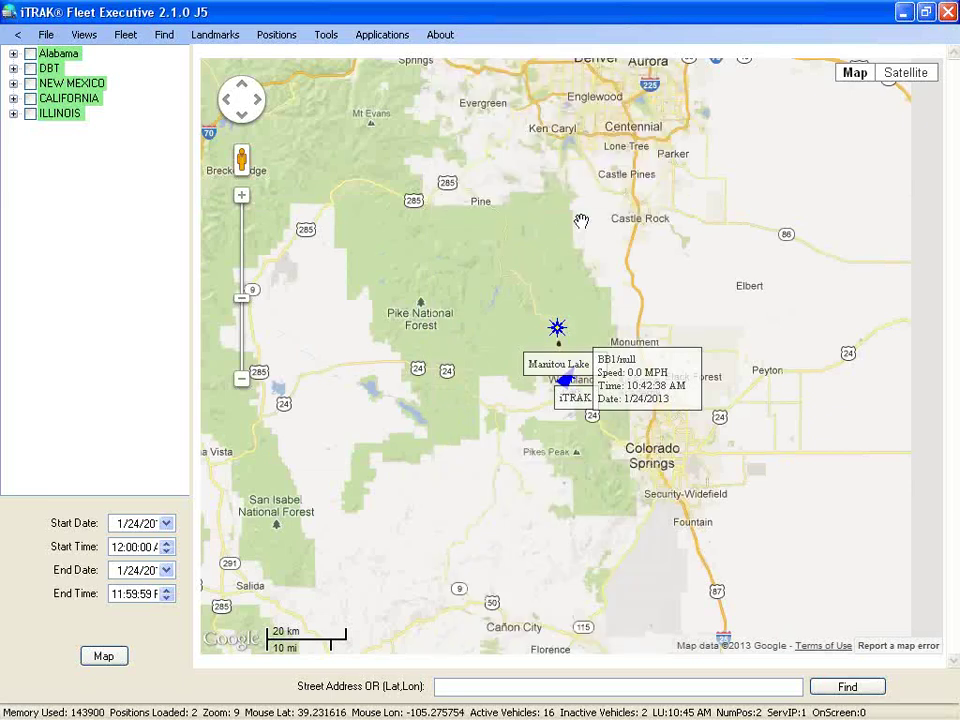
mouse_move(593, 224)
left_mouse_down()
mouse_move(570, 388)
mouse_move(529, 446)
mouse_move(503, 428)
left_mouse_up()
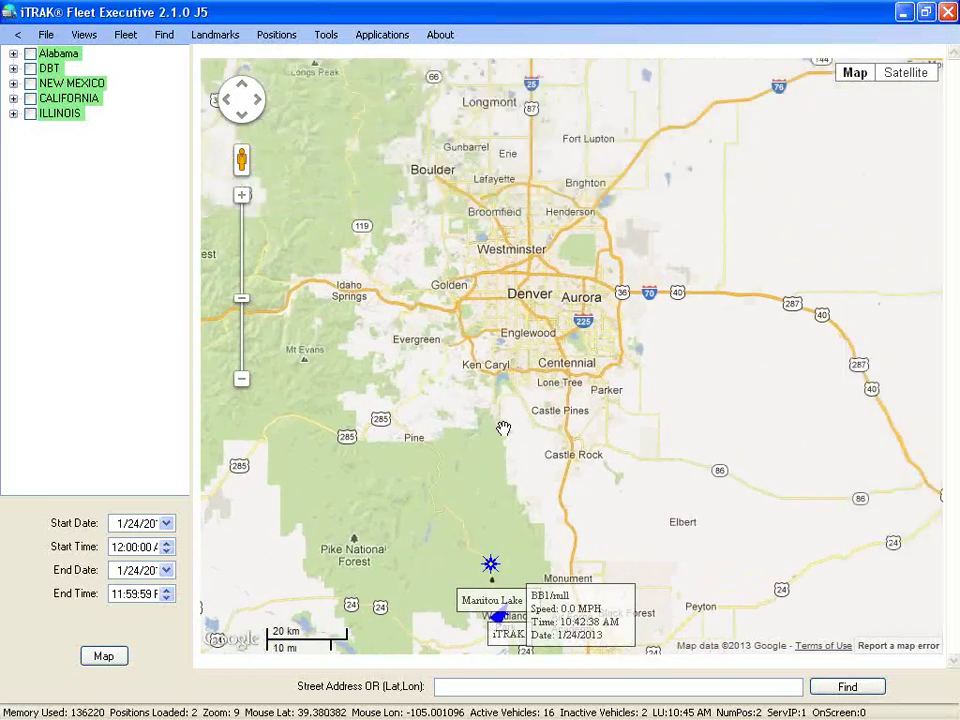
Show the traffic overlay on the map and examine road conditions from Denver down to Littleton.
left_click(327, 35)
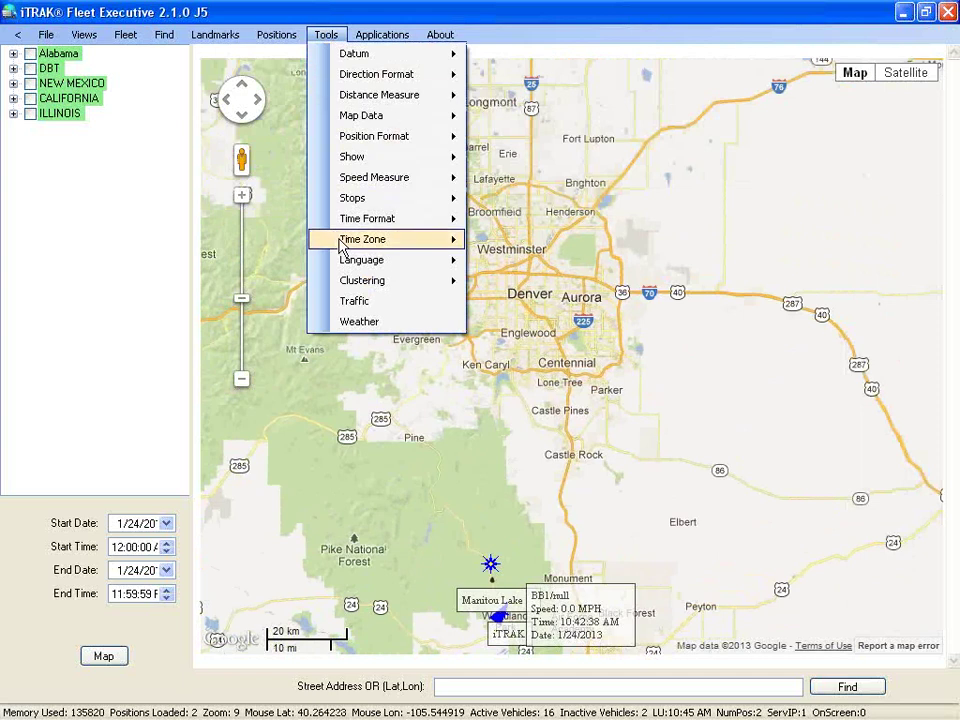
left_click(354, 302)
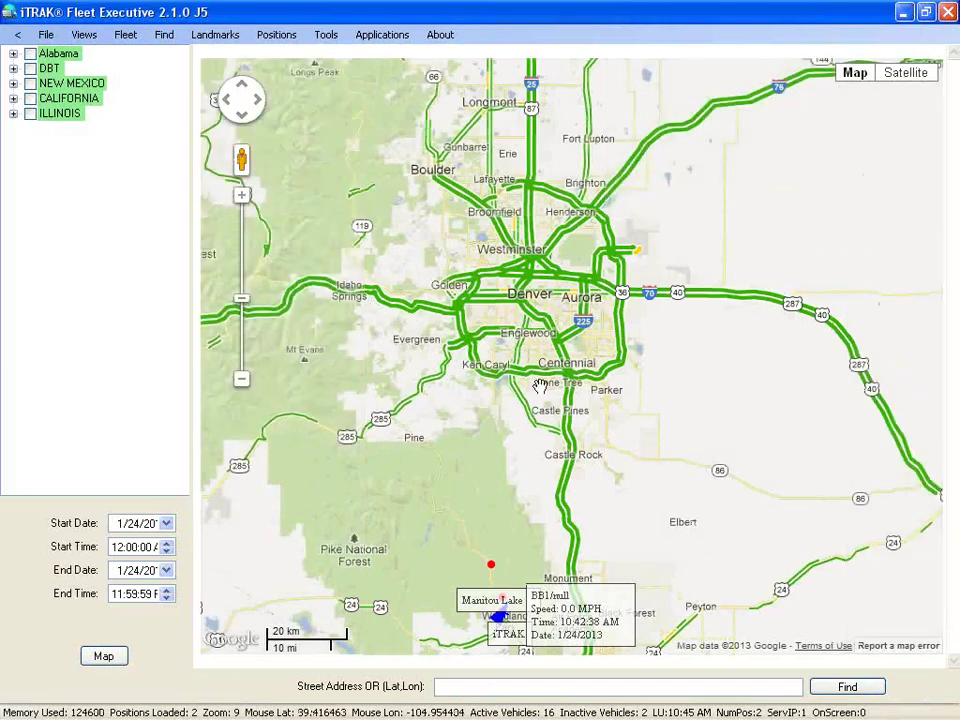
double_click(479, 256)
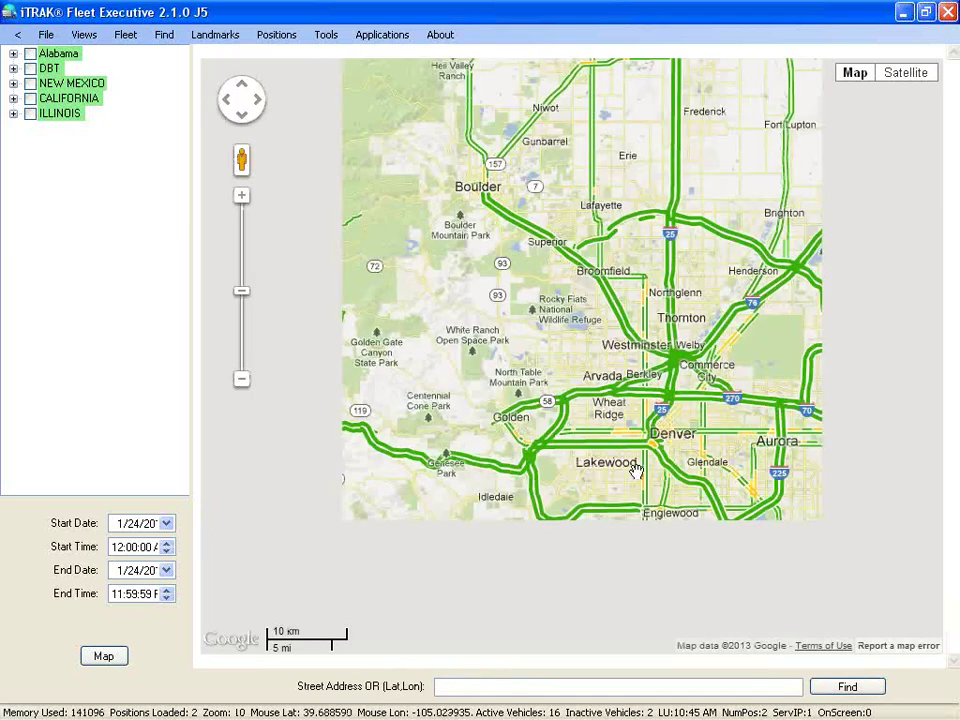
double_click(597, 363)
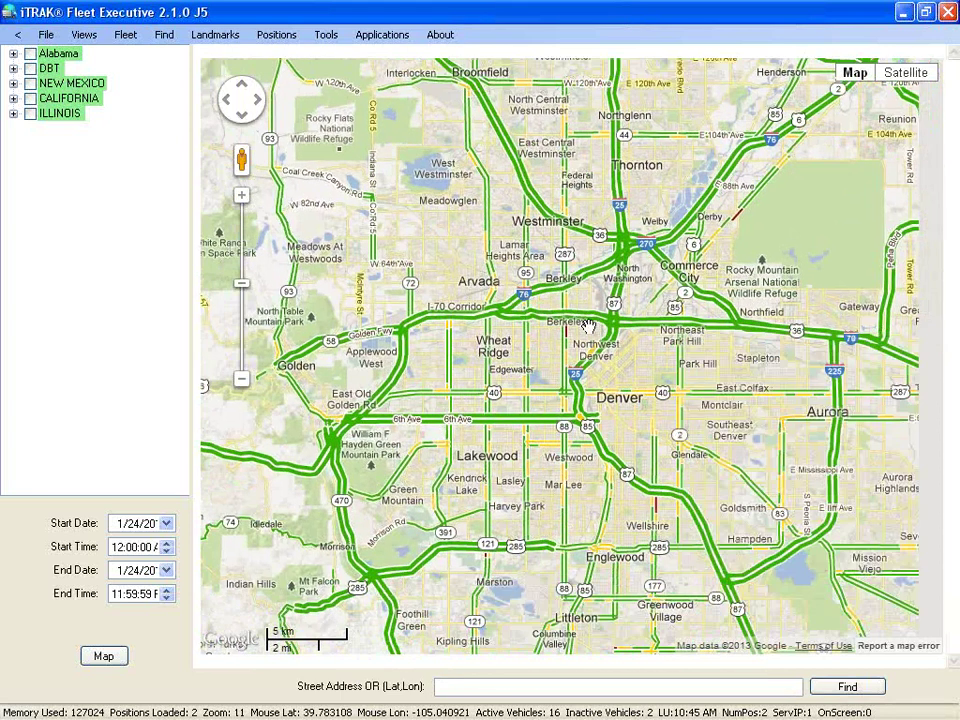
double_click(641, 508)
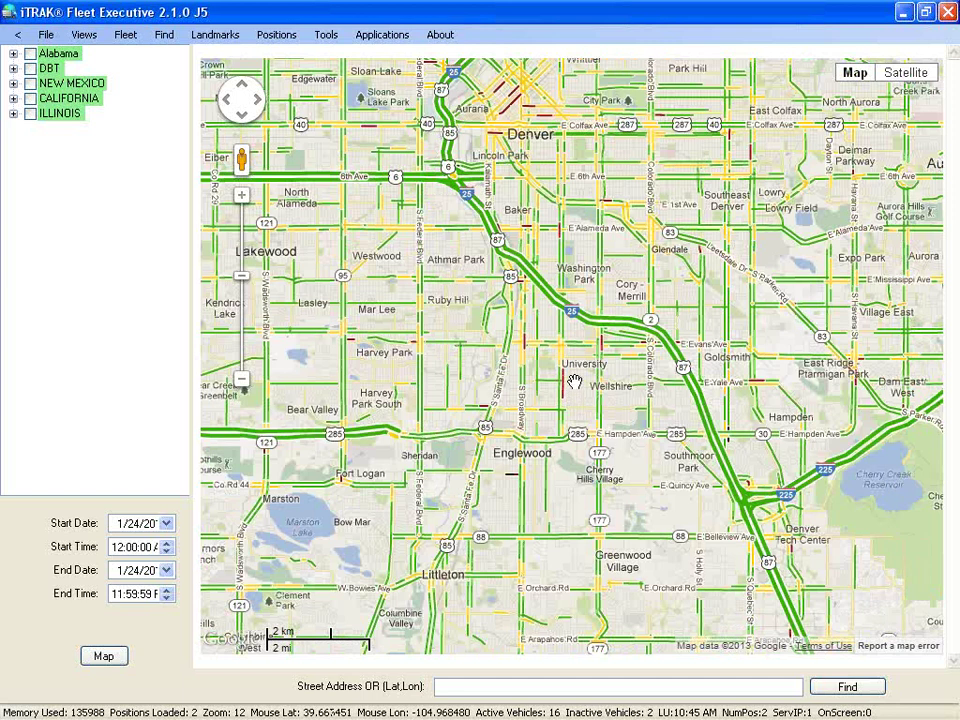
double_click(507, 495)
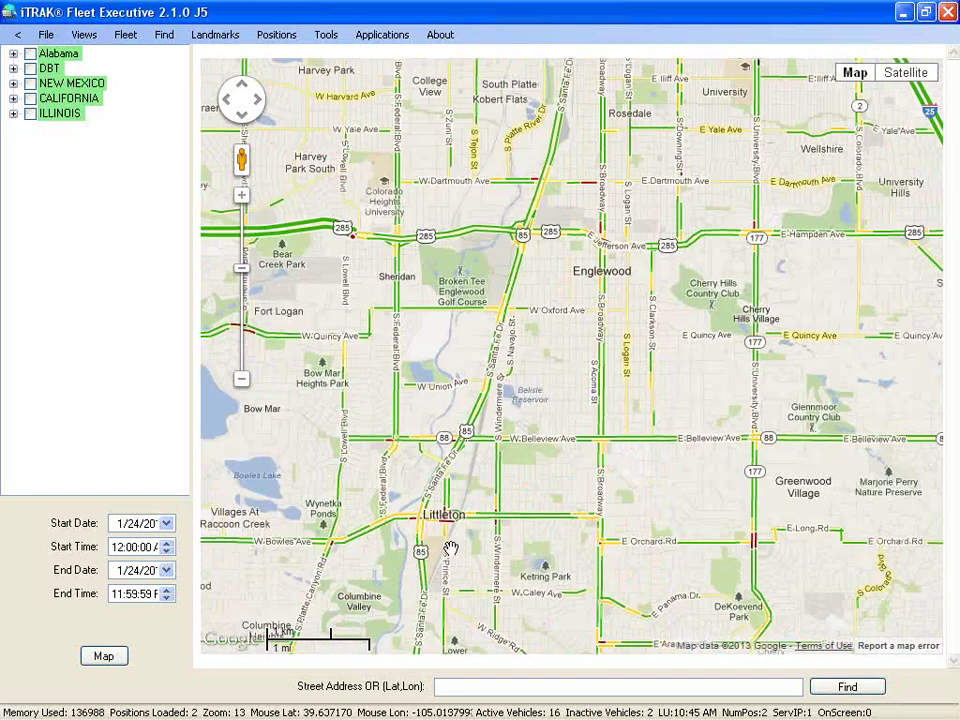
left_click_drag(450, 558, 513, 481)
double_click(510, 476)
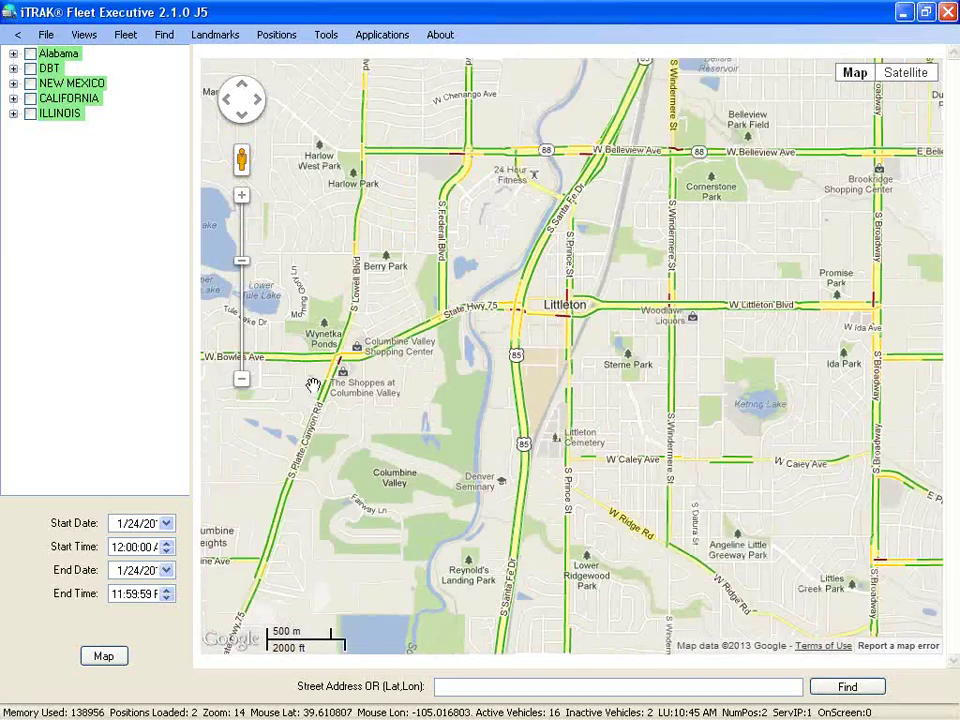
Return to the wider Denver region and turn off the traffic overlay.
left_click(242, 380)
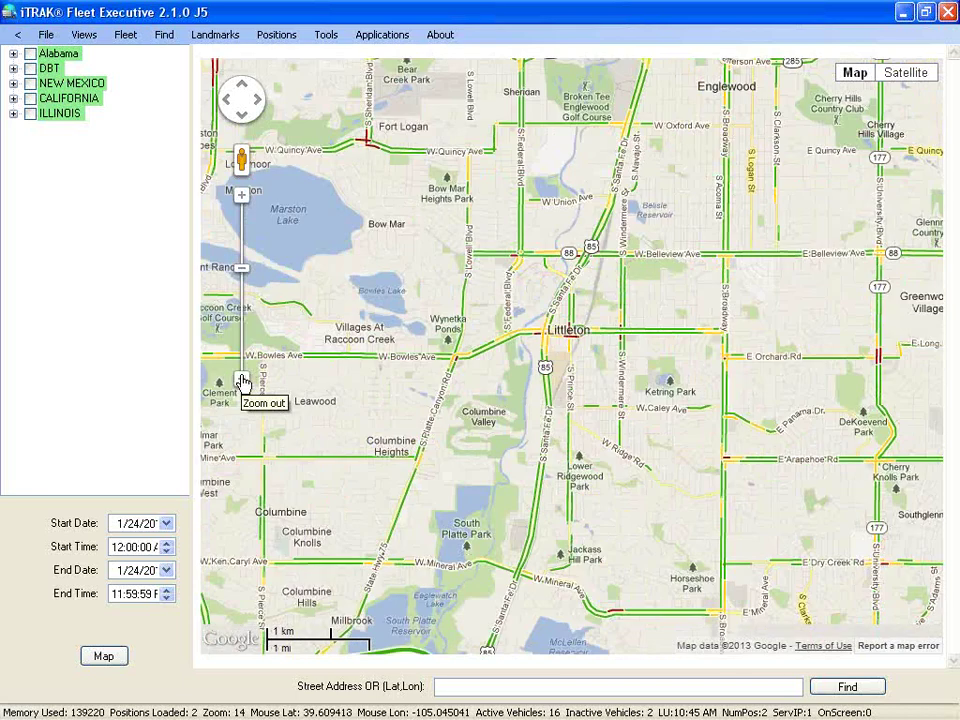
left_click(242, 380)
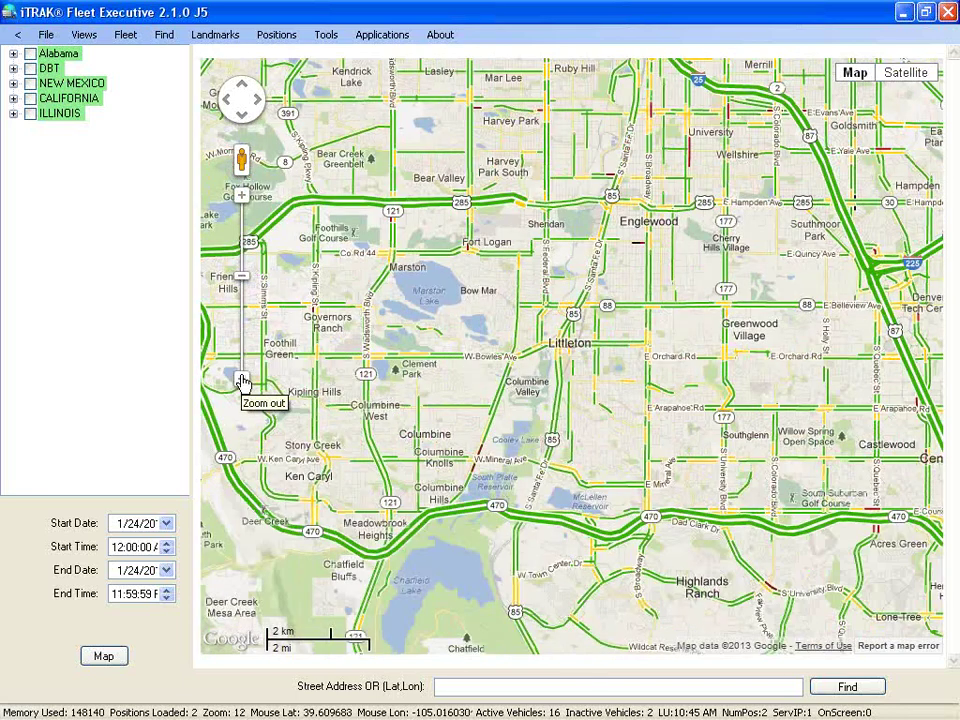
left_click(242, 380)
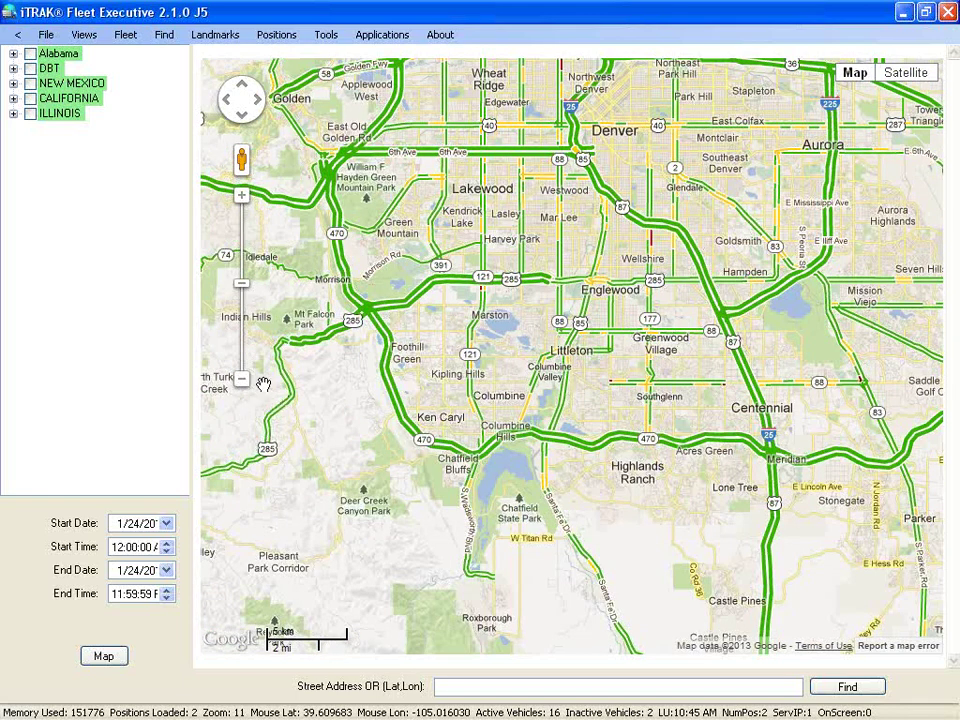
left_click(241, 381)
left_click(241, 381)
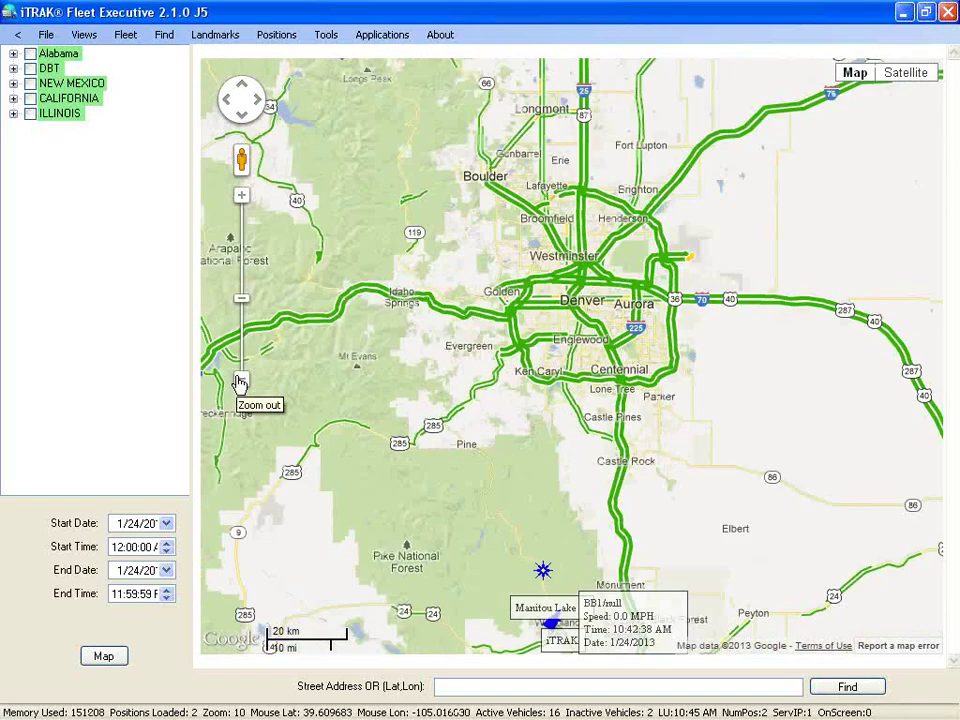
left_click(326, 34)
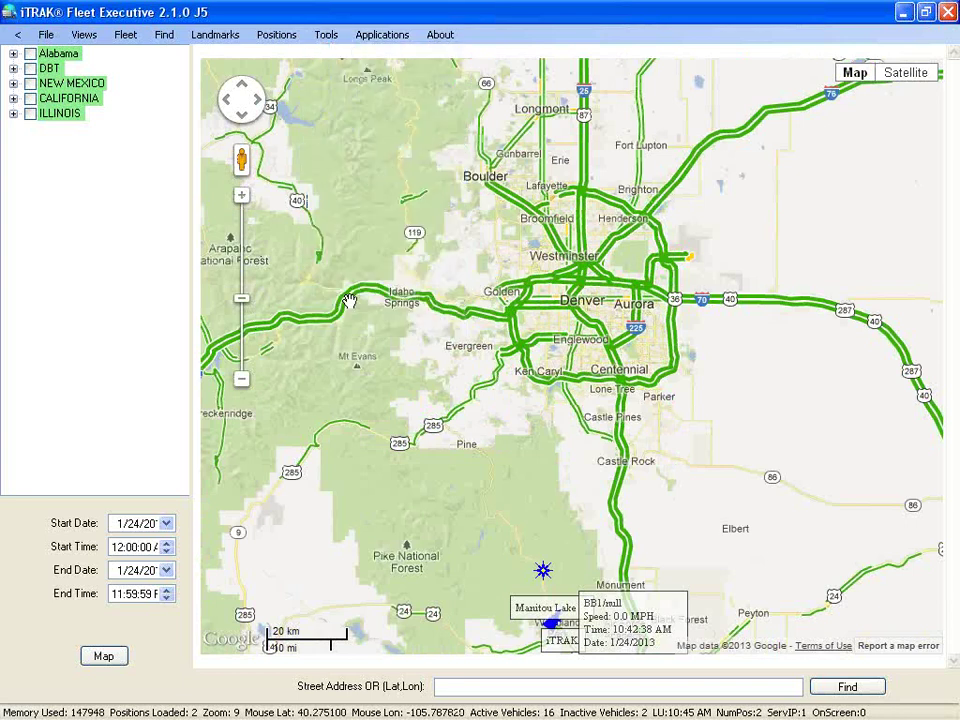
left_click(352, 303)
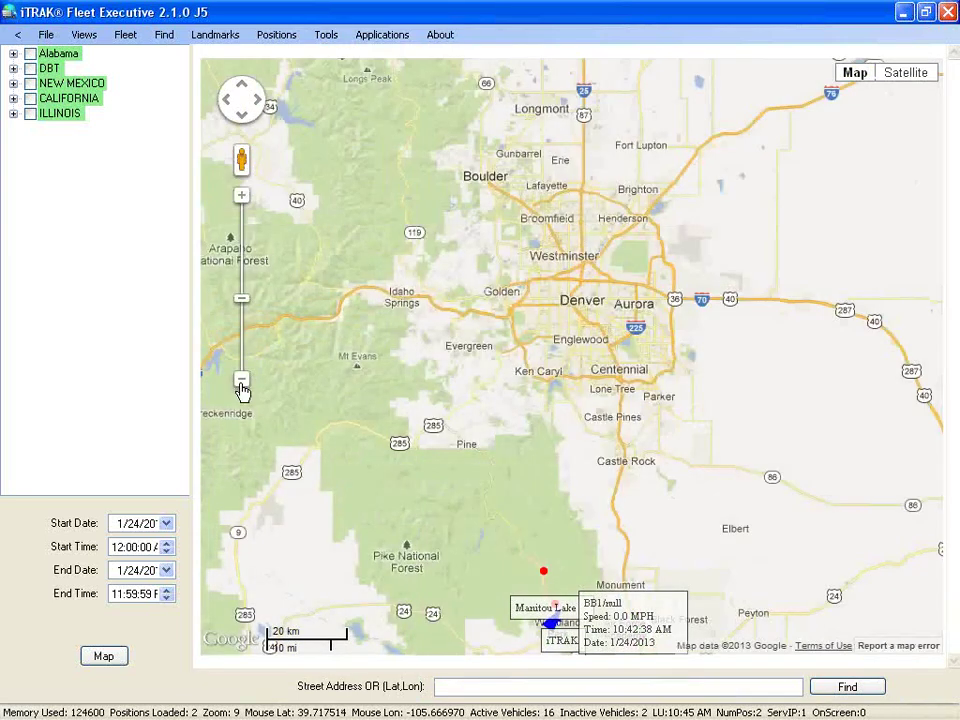
Show the weather overlay on the map across the whole United States.
left_click(241, 382)
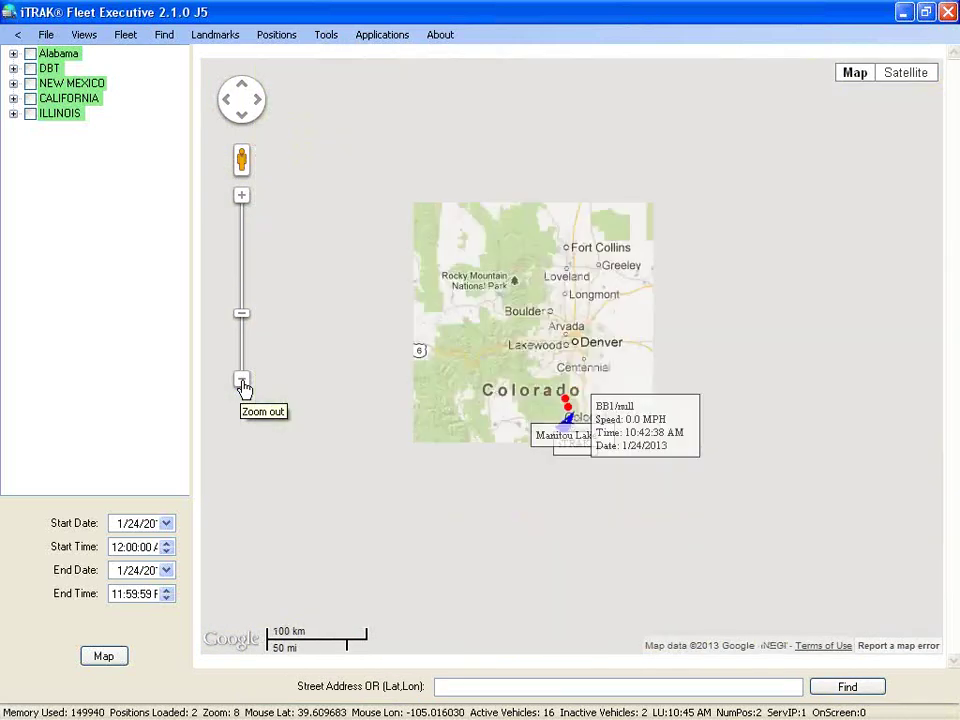
left_click(241, 382)
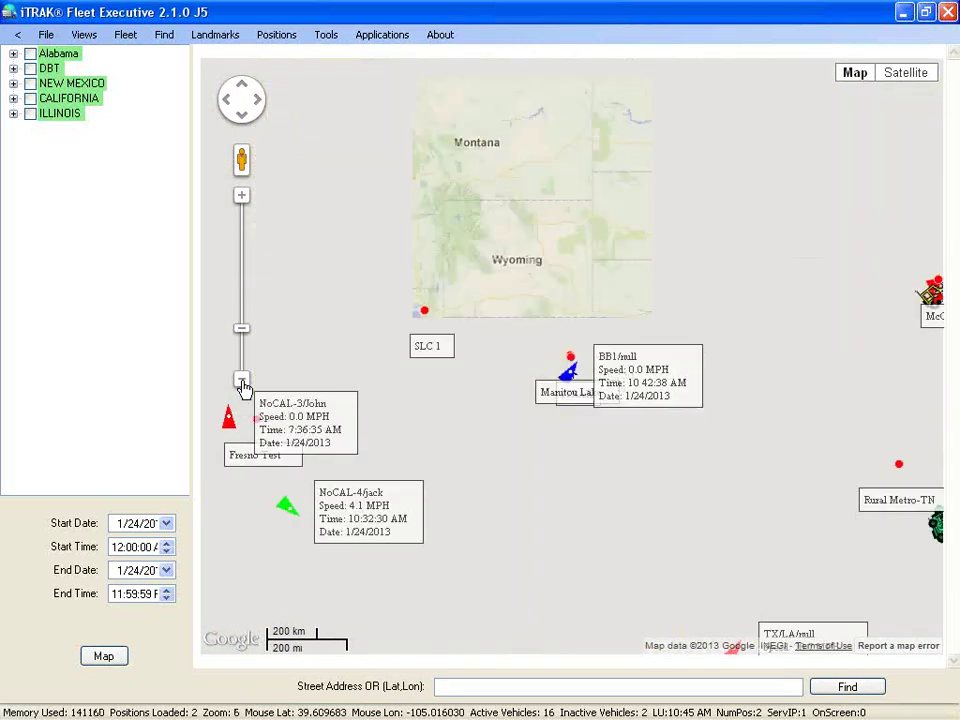
double_click(241, 382)
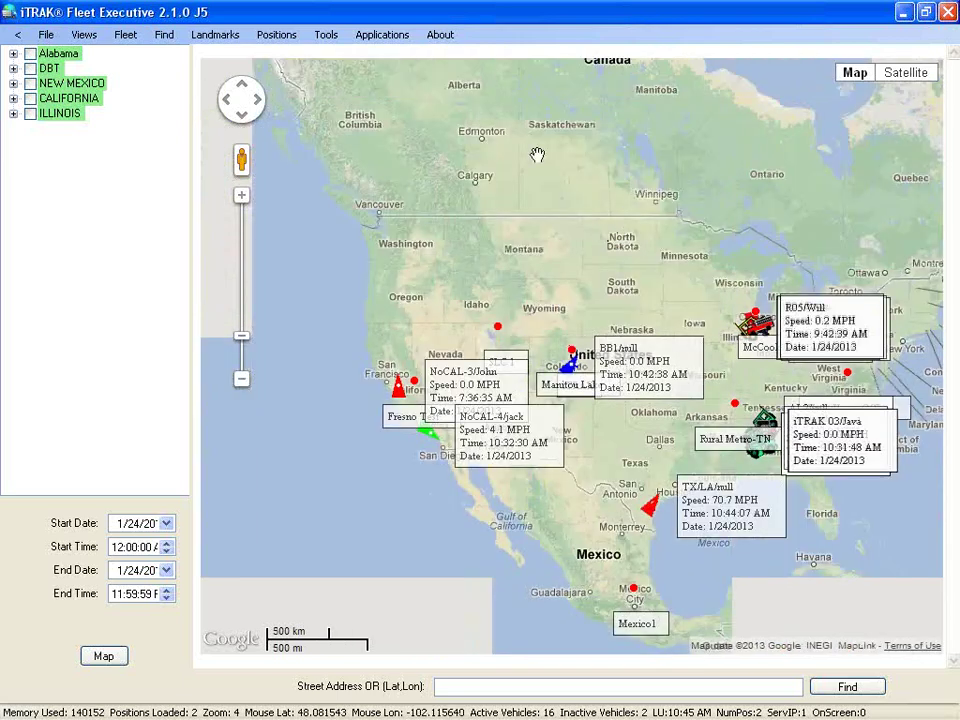
left_click(327, 36)
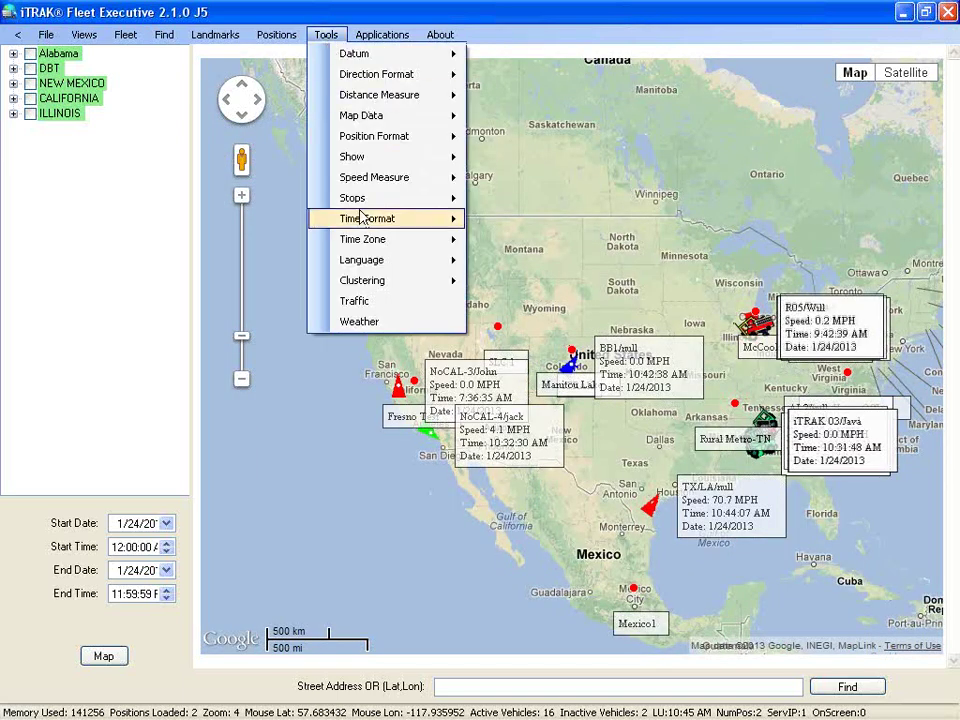
left_click(358, 321)
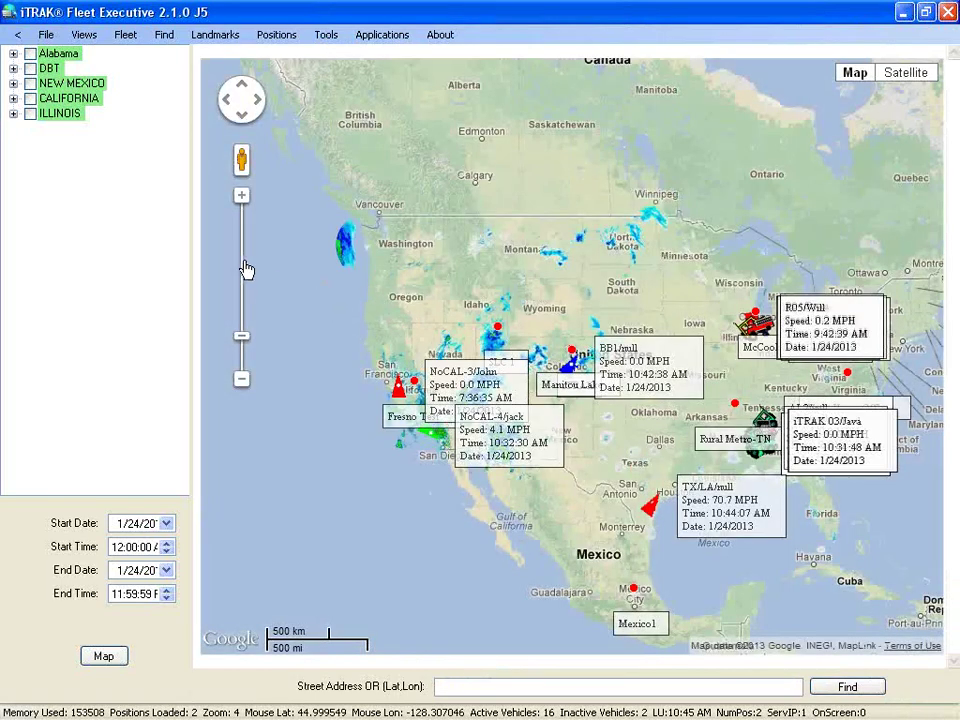
left_click(241, 196)
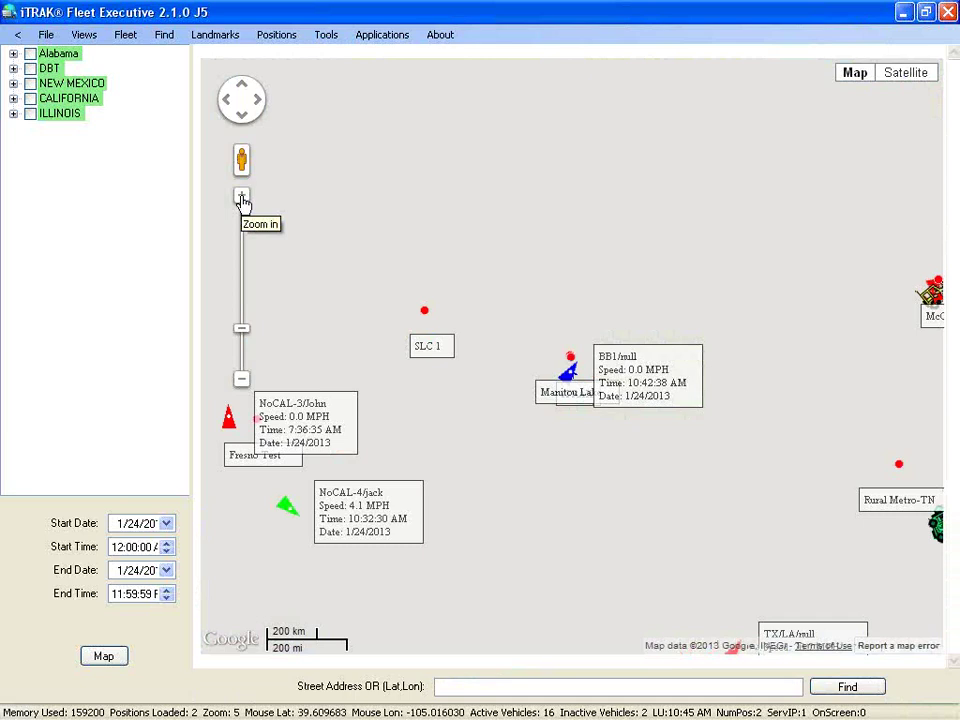